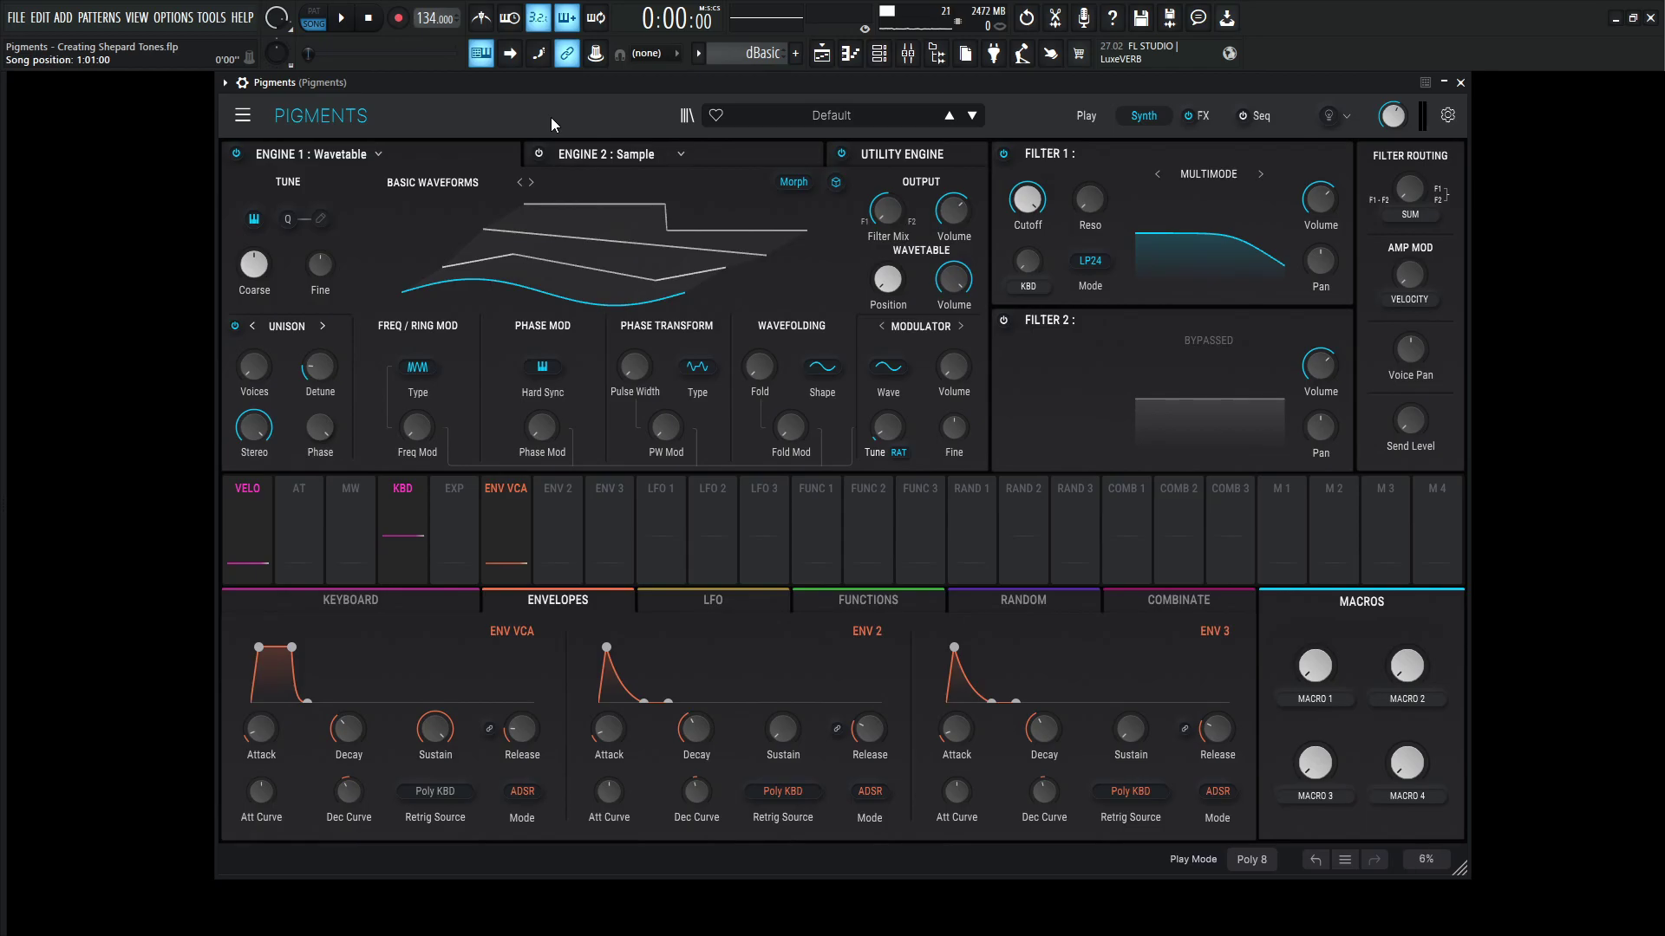
Step: Make Engine 1 a Harmonic engine and audition a few notes
click(335, 152)
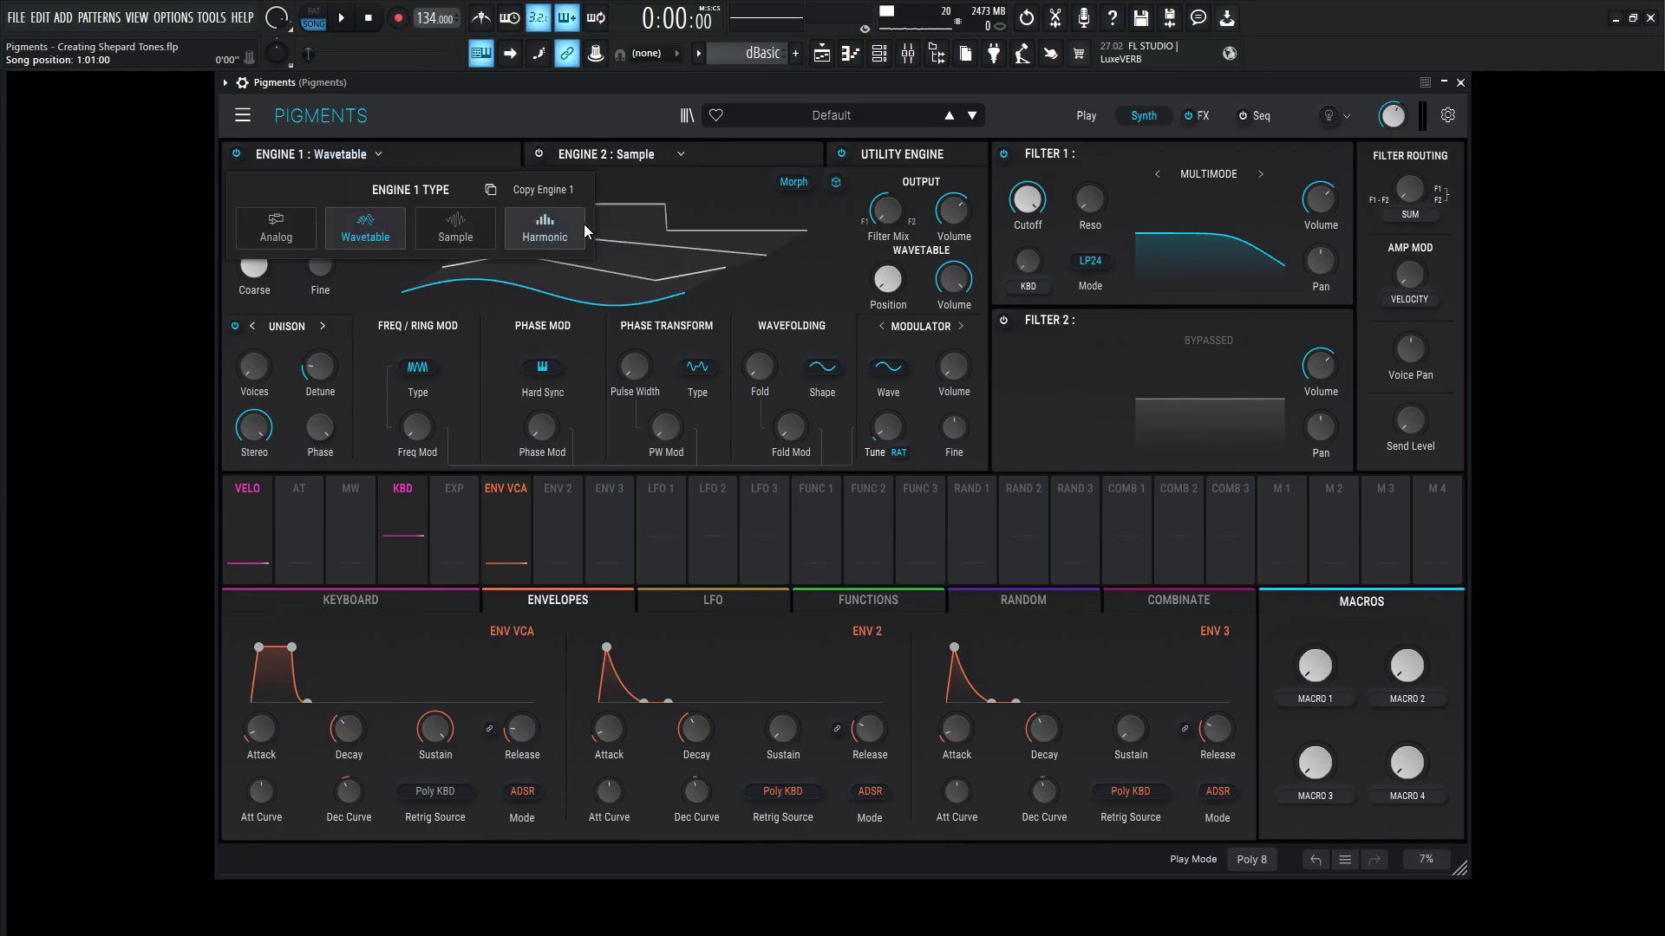
click(561, 236)
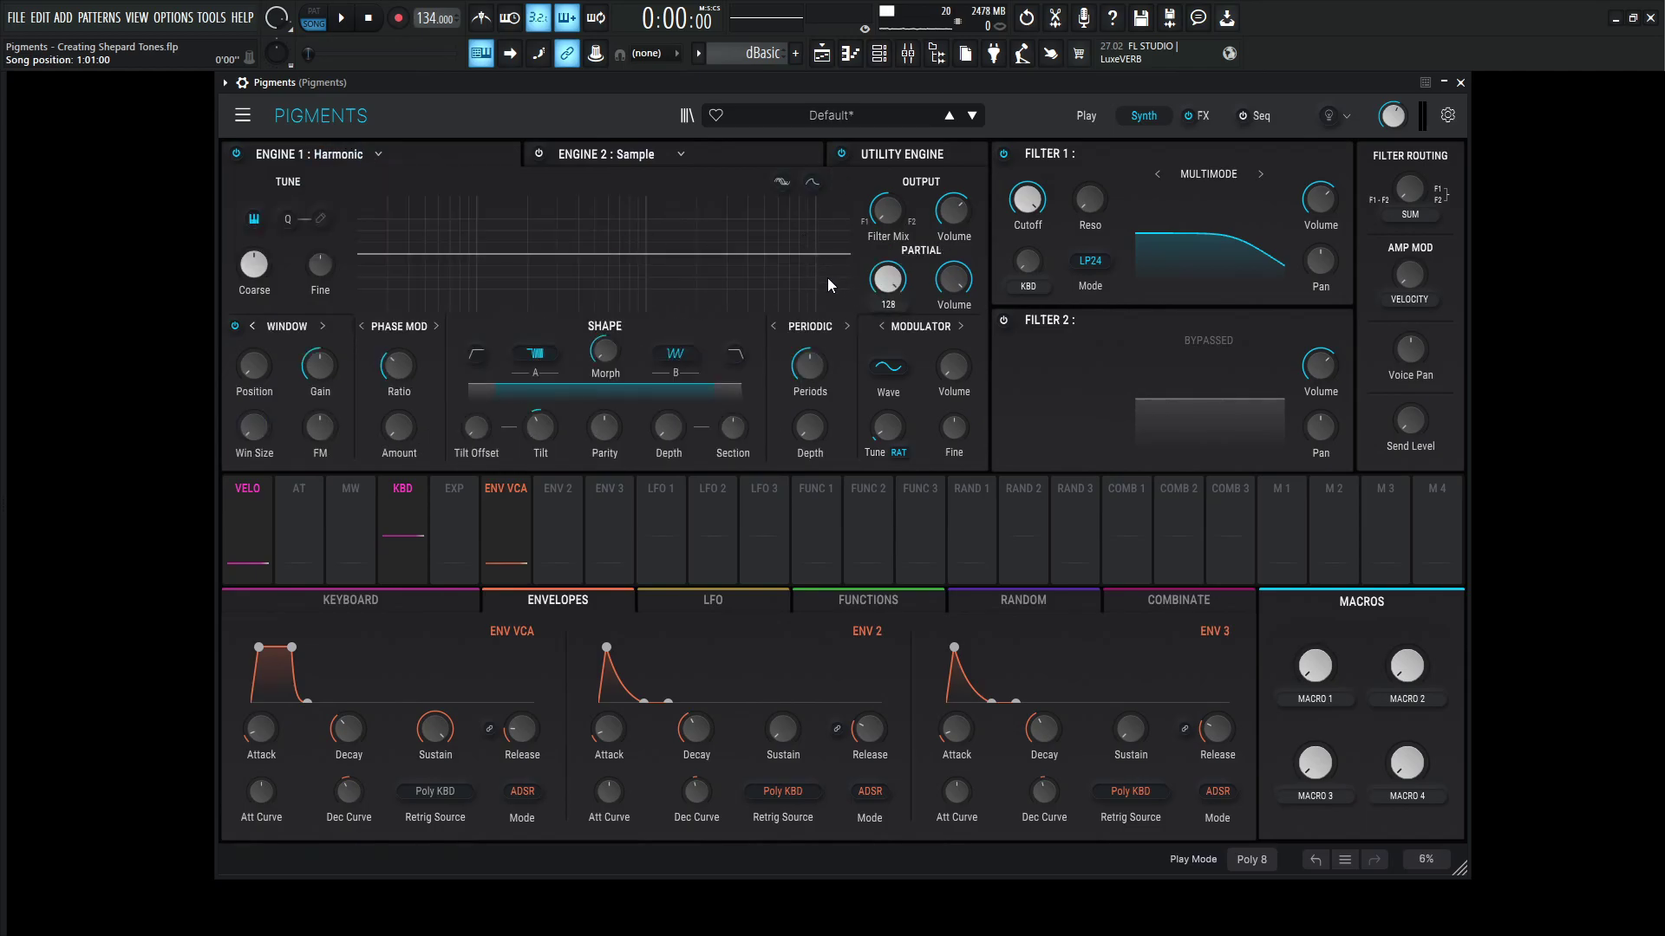
key(b)
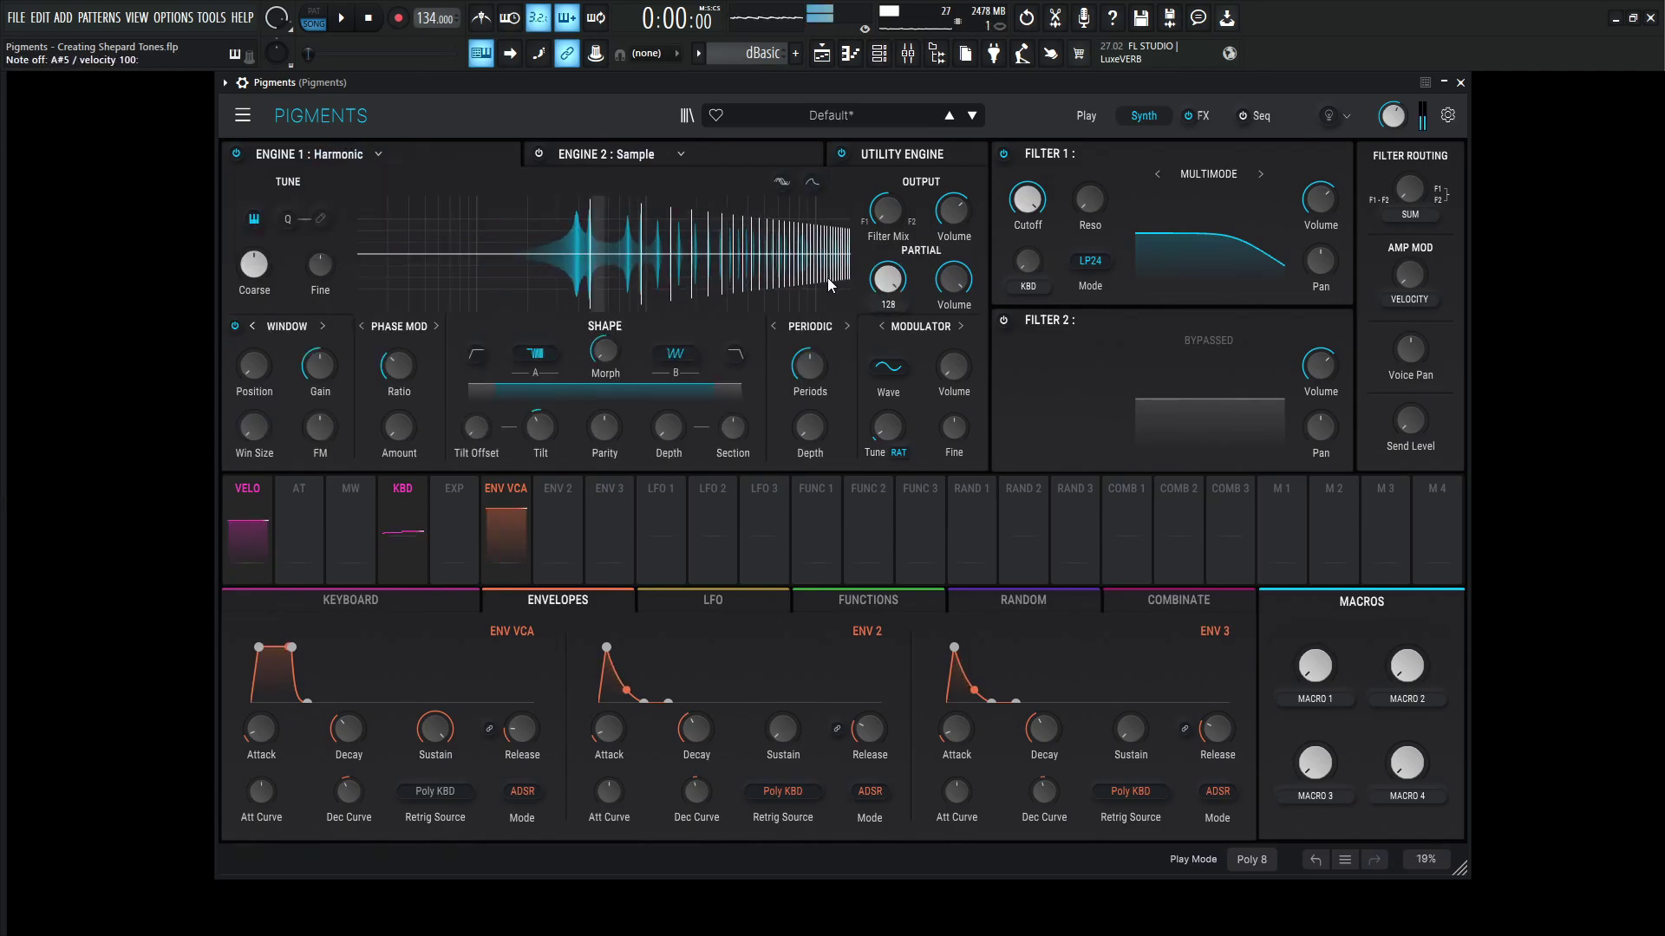
key(n)
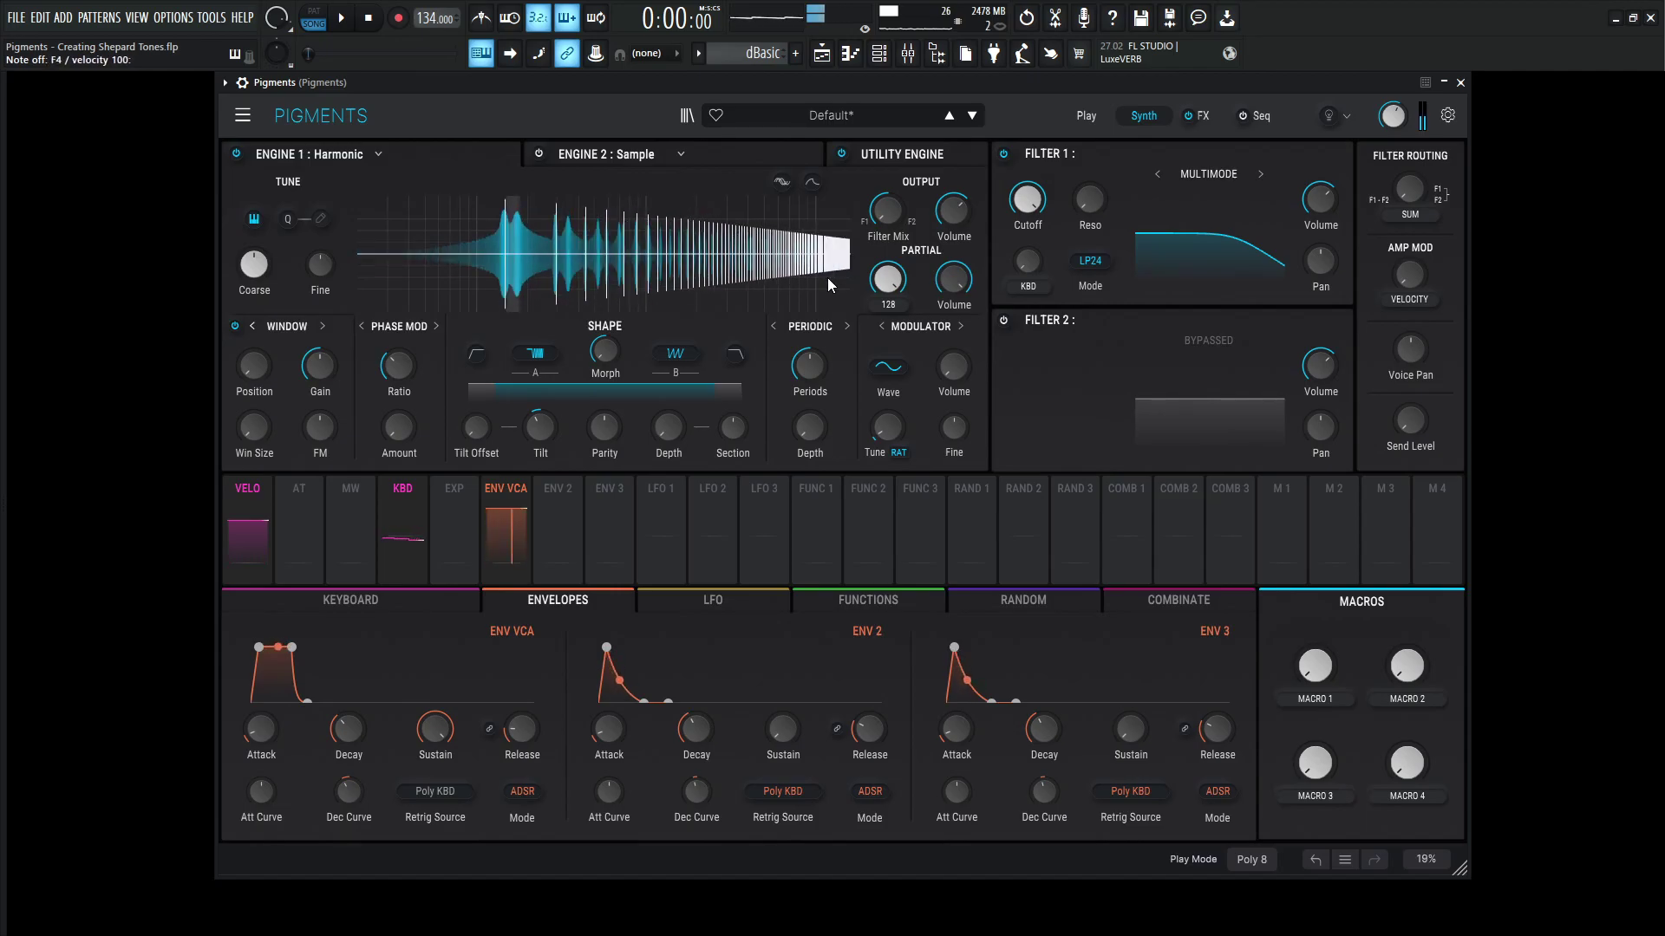
key(x)
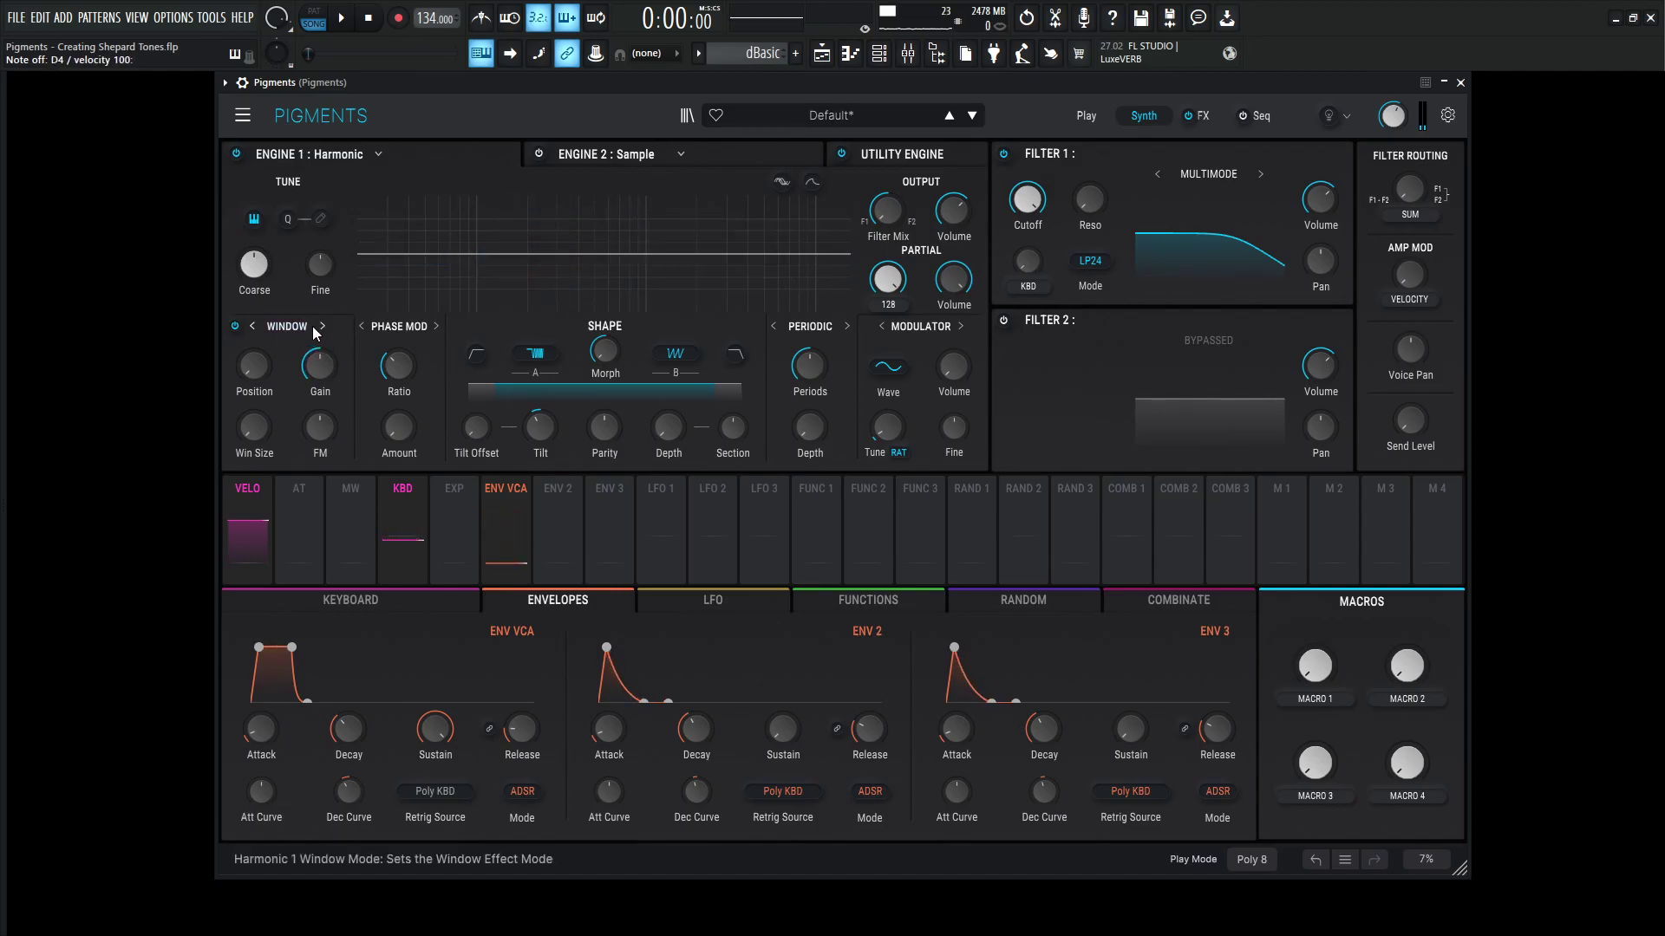
Step: Set Engine 1's partial modulation mode to Shepard and turn Phi up to 1.00
click(279, 326)
click(491, 390)
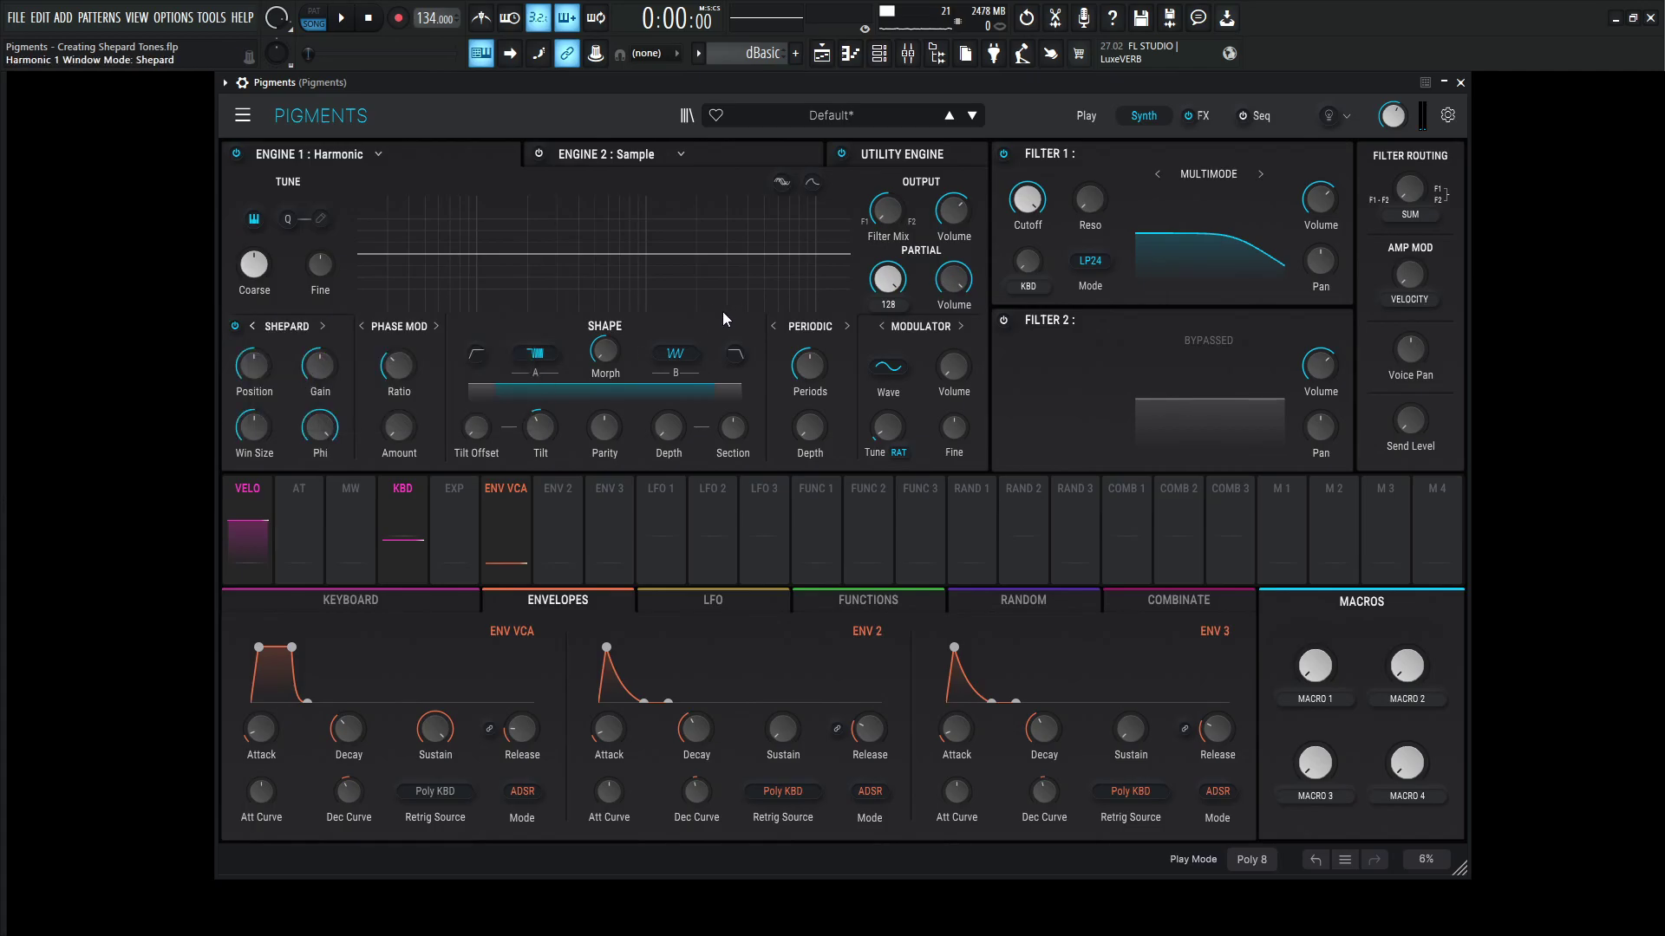
key(x)
click(317, 428)
mouse_move(320, 426)
mouse_down()
mouse_move(320, 560)
mouse_move(326, 419)
mouse_up()
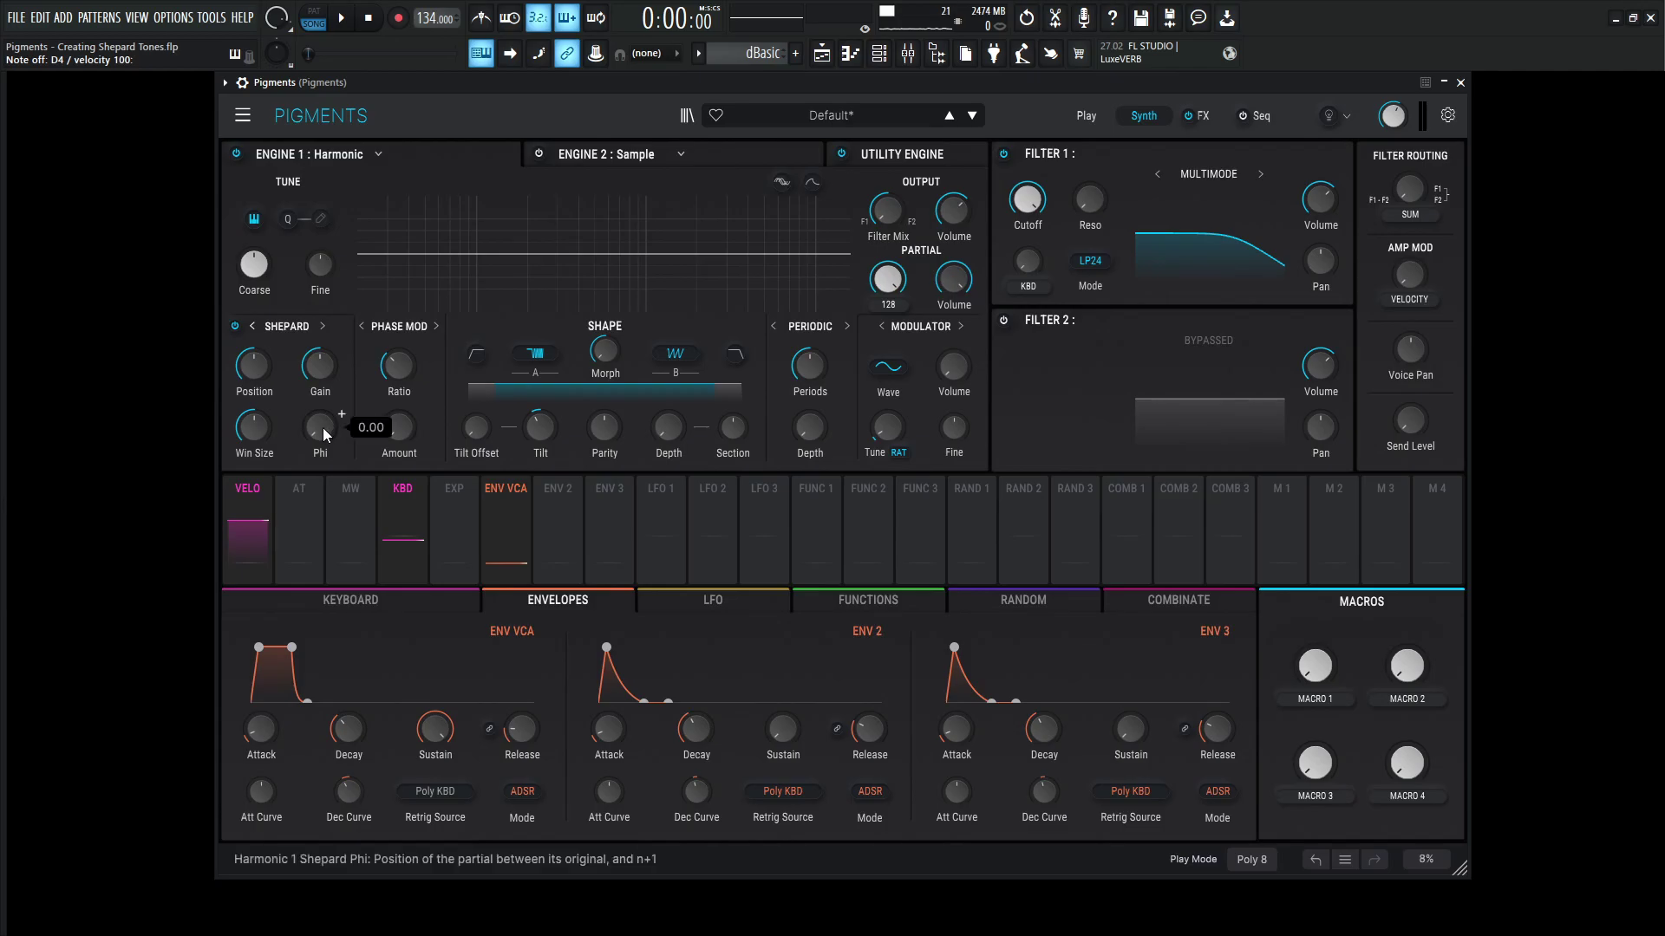
drag(322, 429, 322, 369)
Step: Route Function 1 to Engine 1's Shepard Phi at -0.32 and audition notes
click(893, 602)
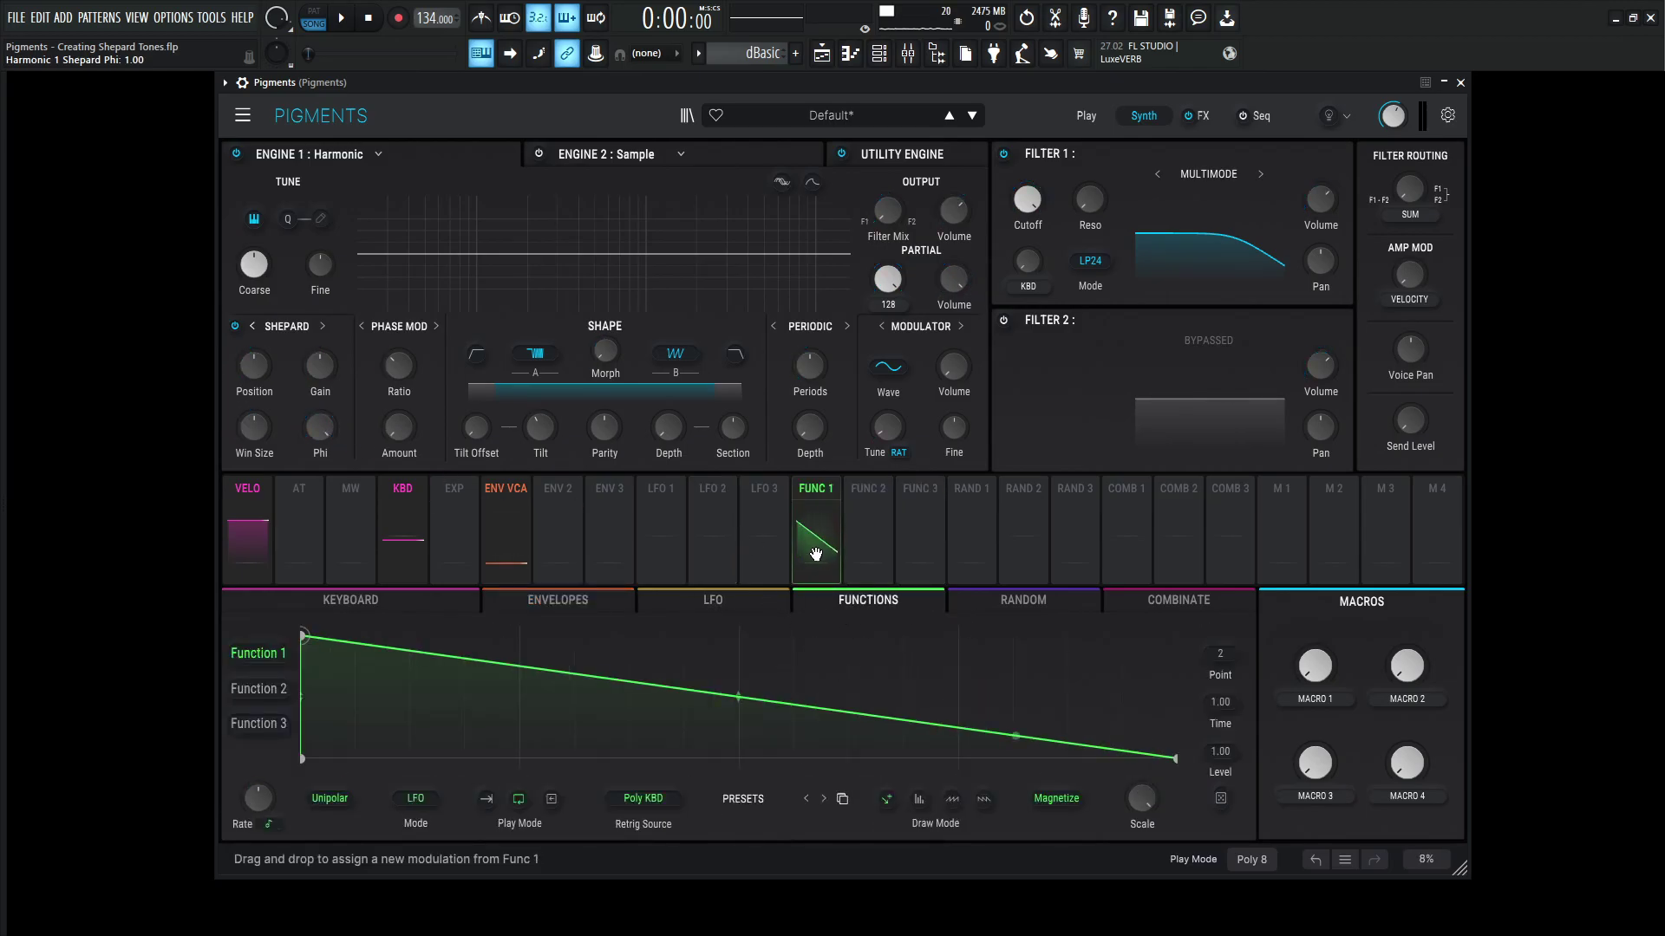
drag(816, 555, 319, 511)
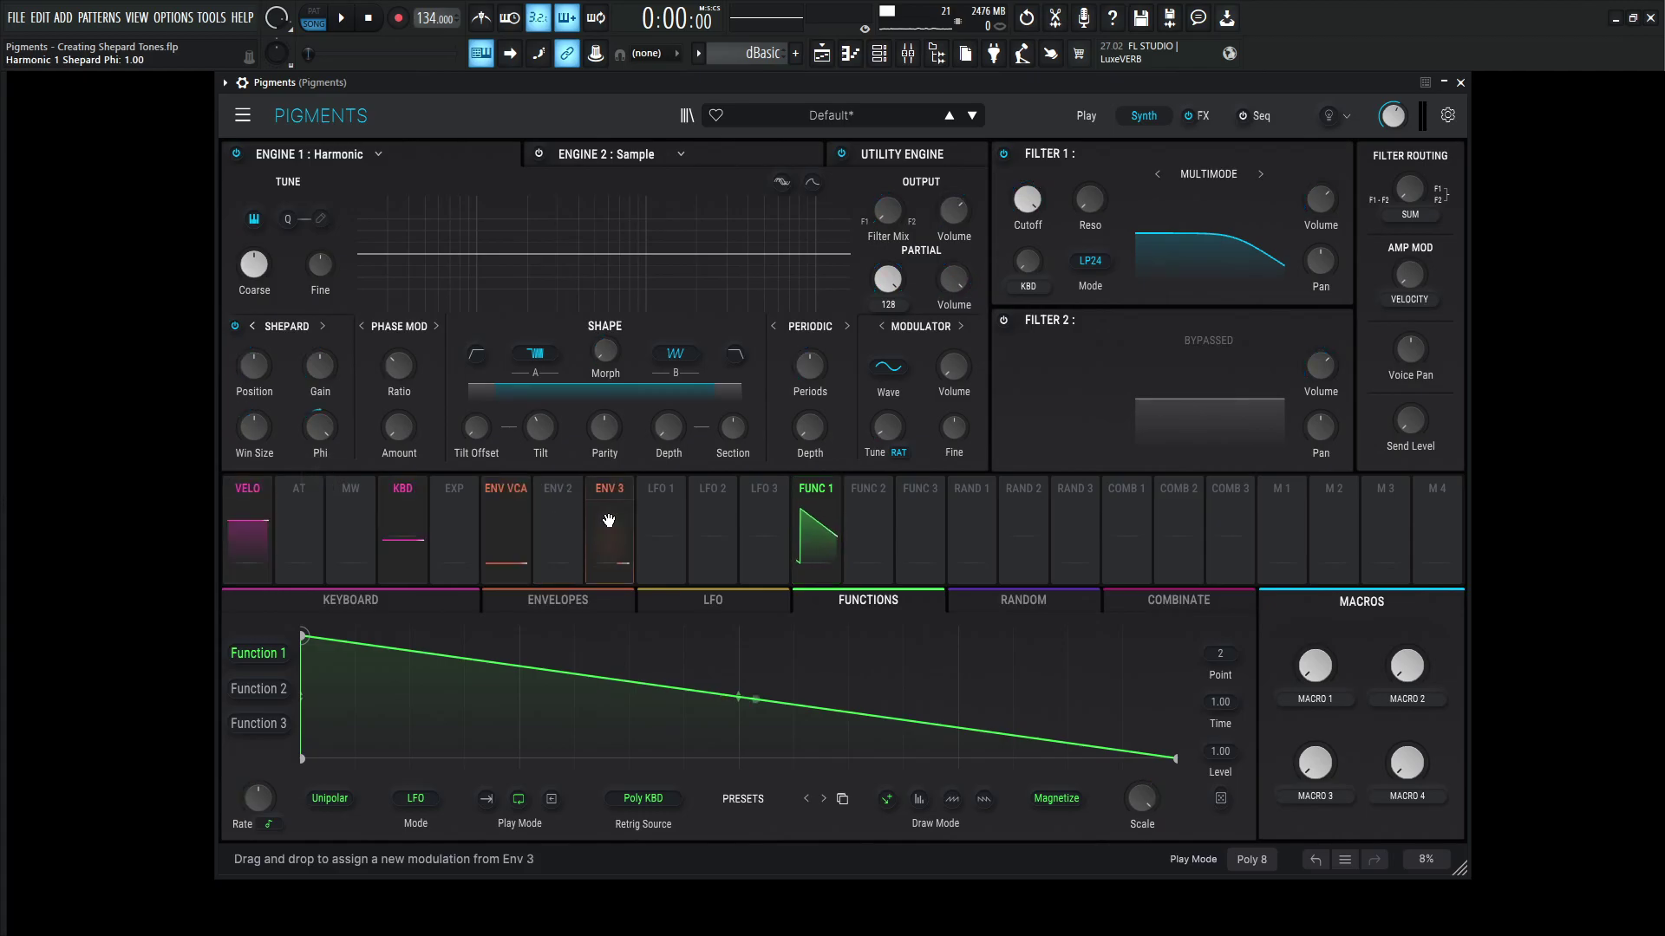
key(x)
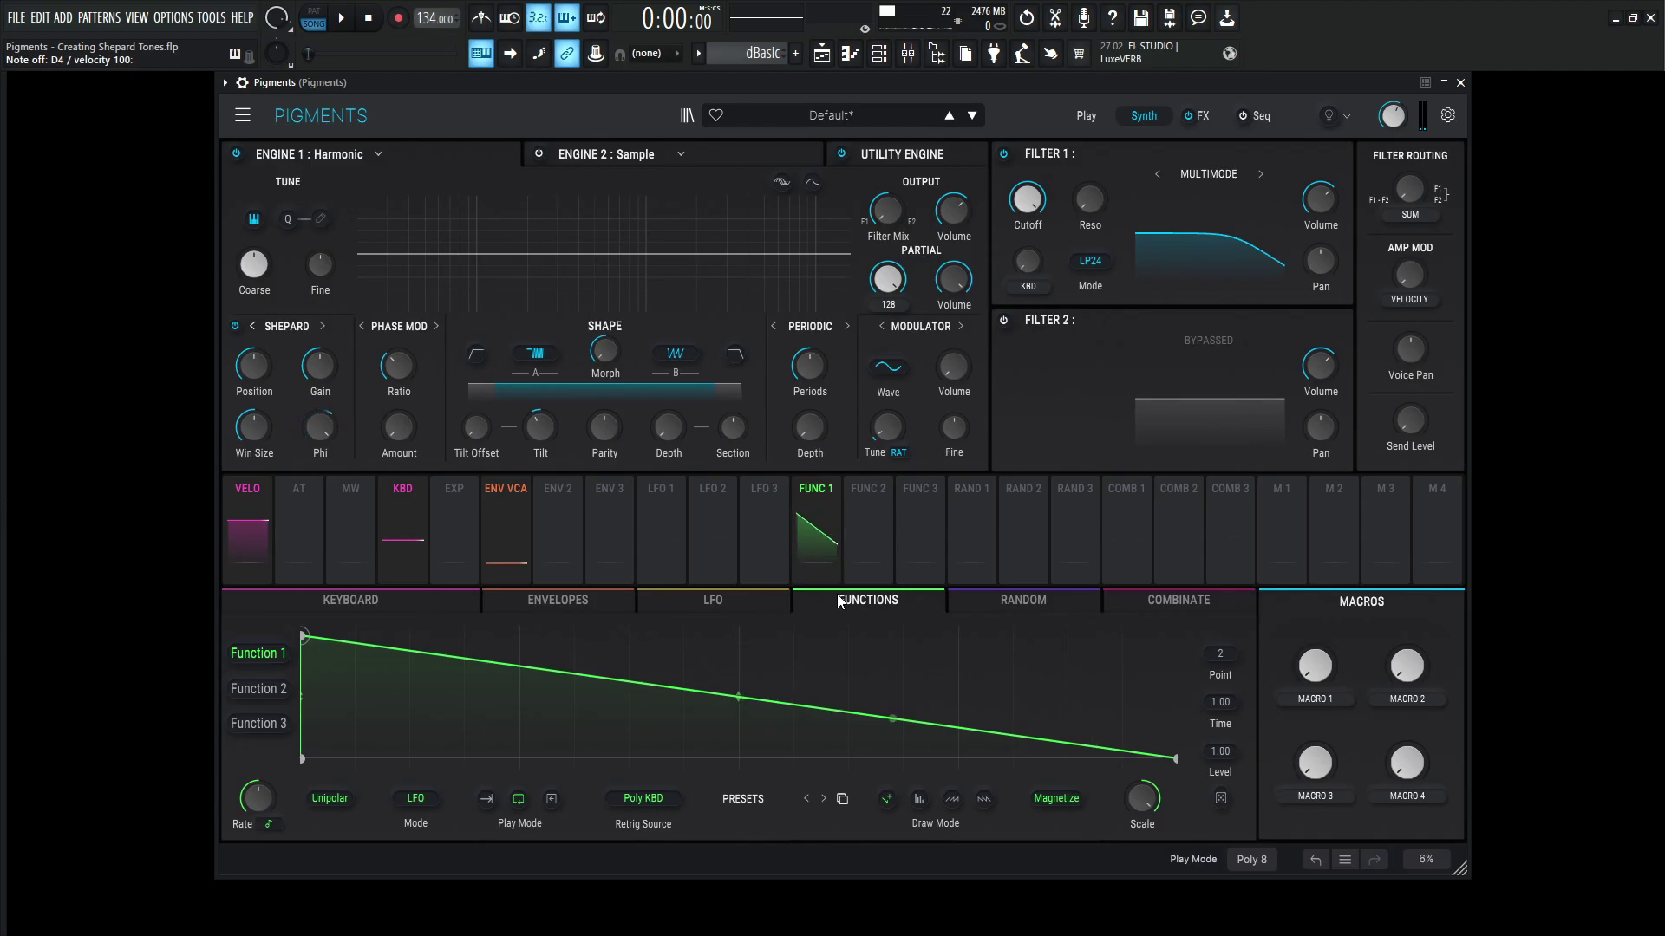
key(x)
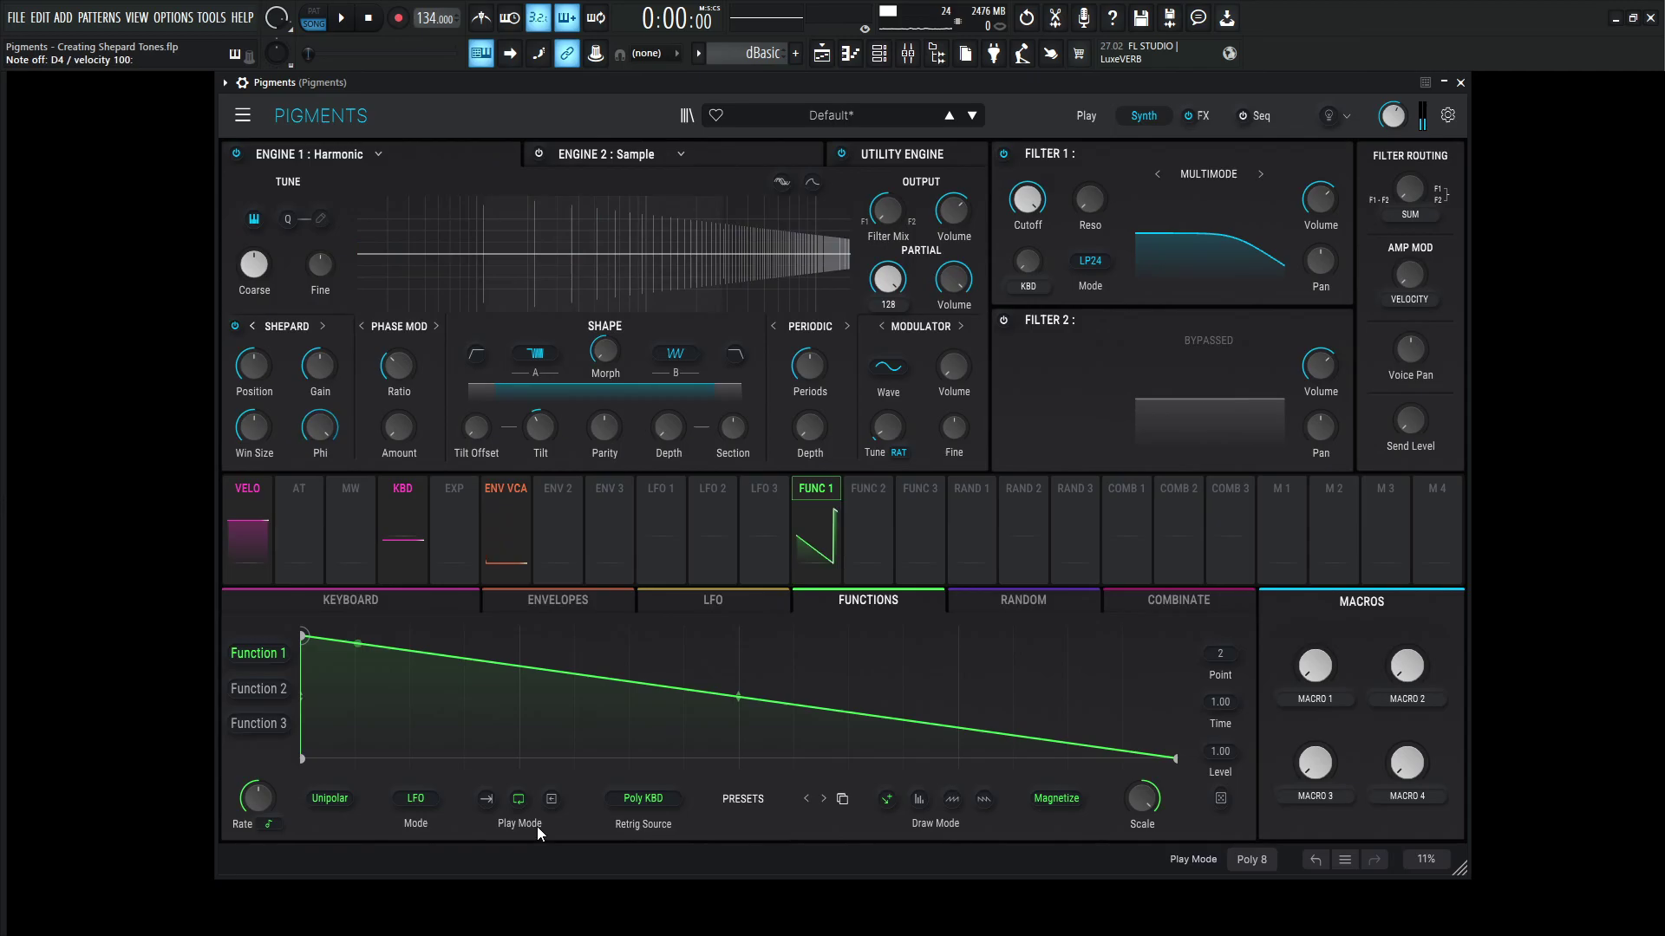
key(x)
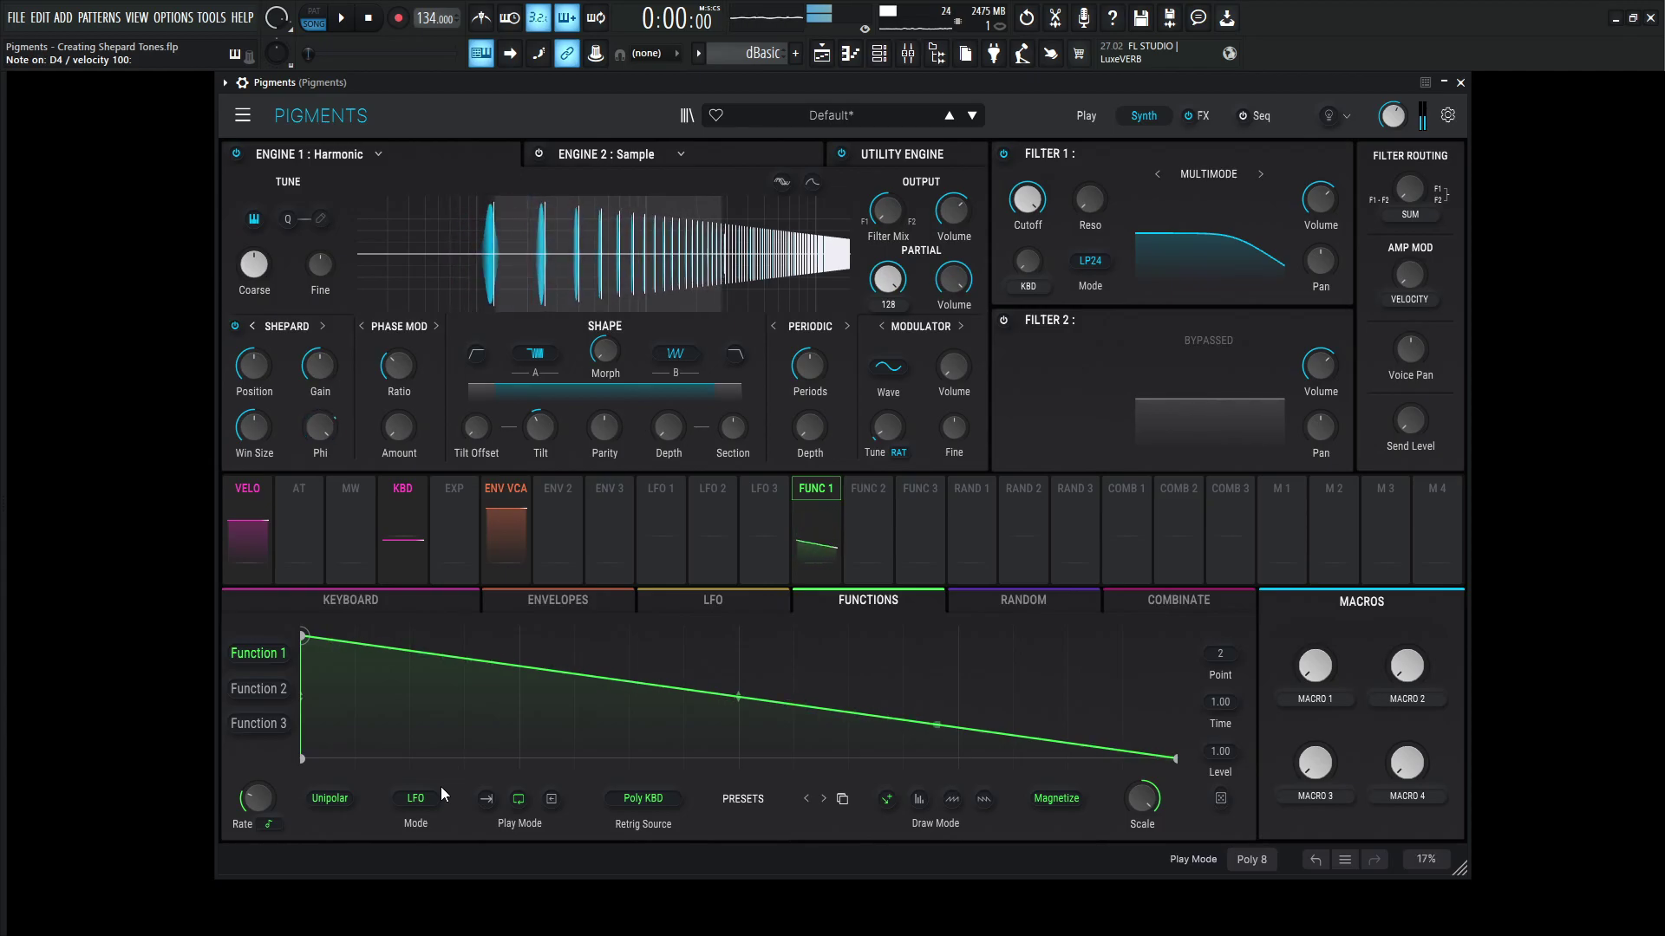
key(n)
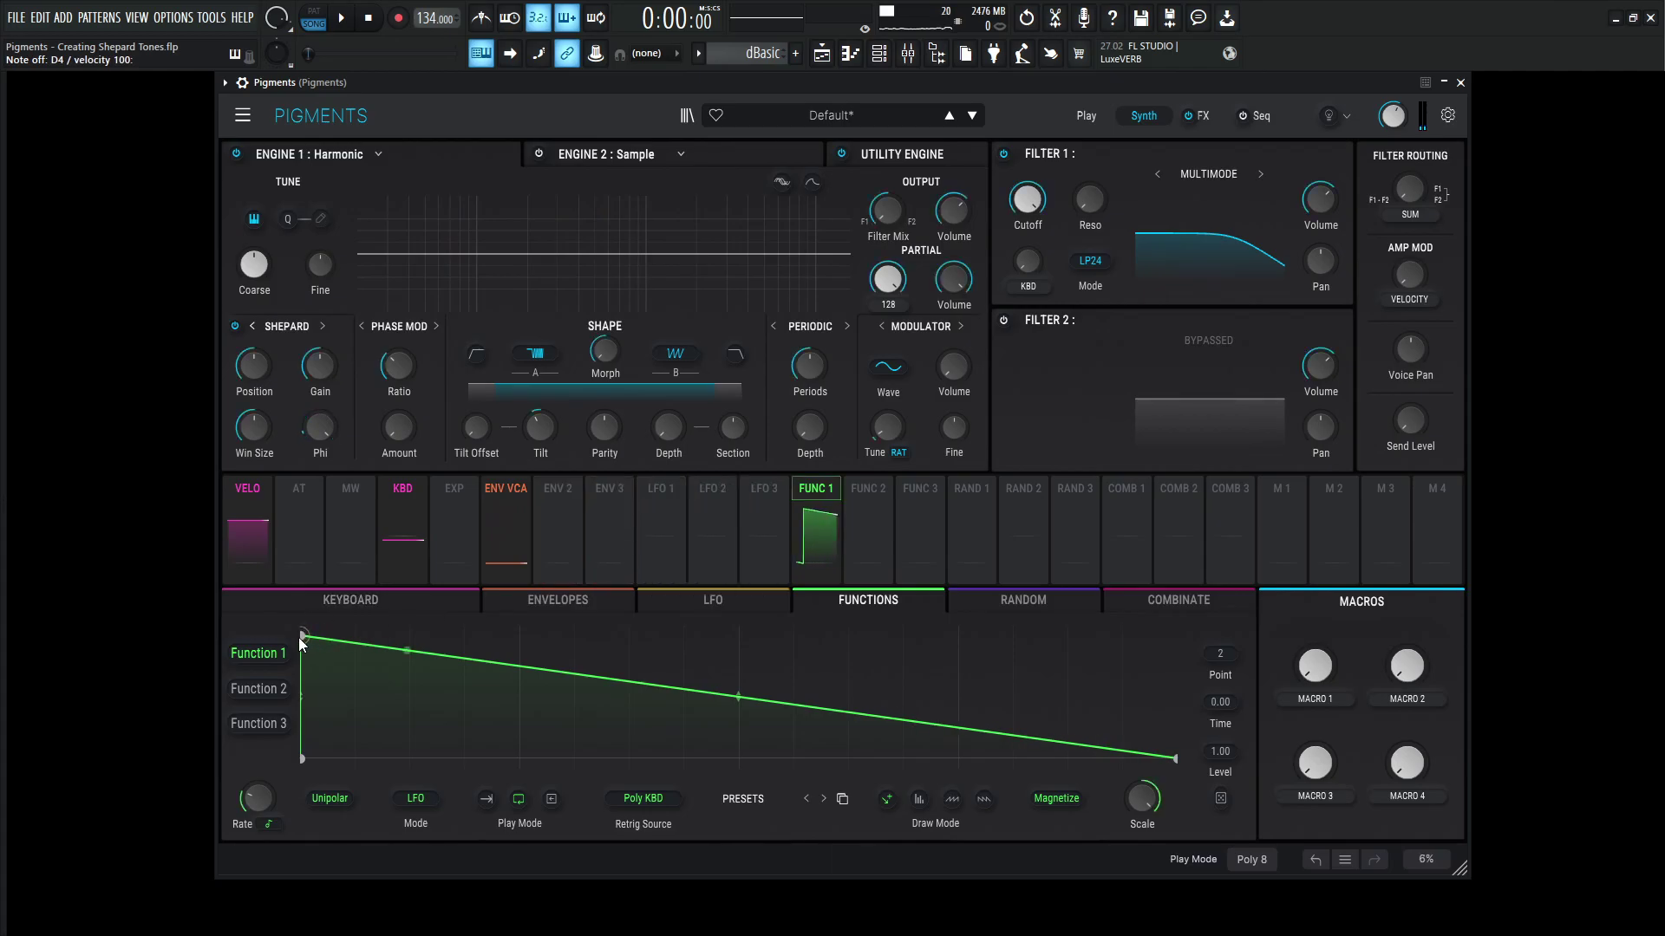
Step: Move Function 1's peak point to the right end, making an ascending ramp
drag(304, 637, 1235, 522)
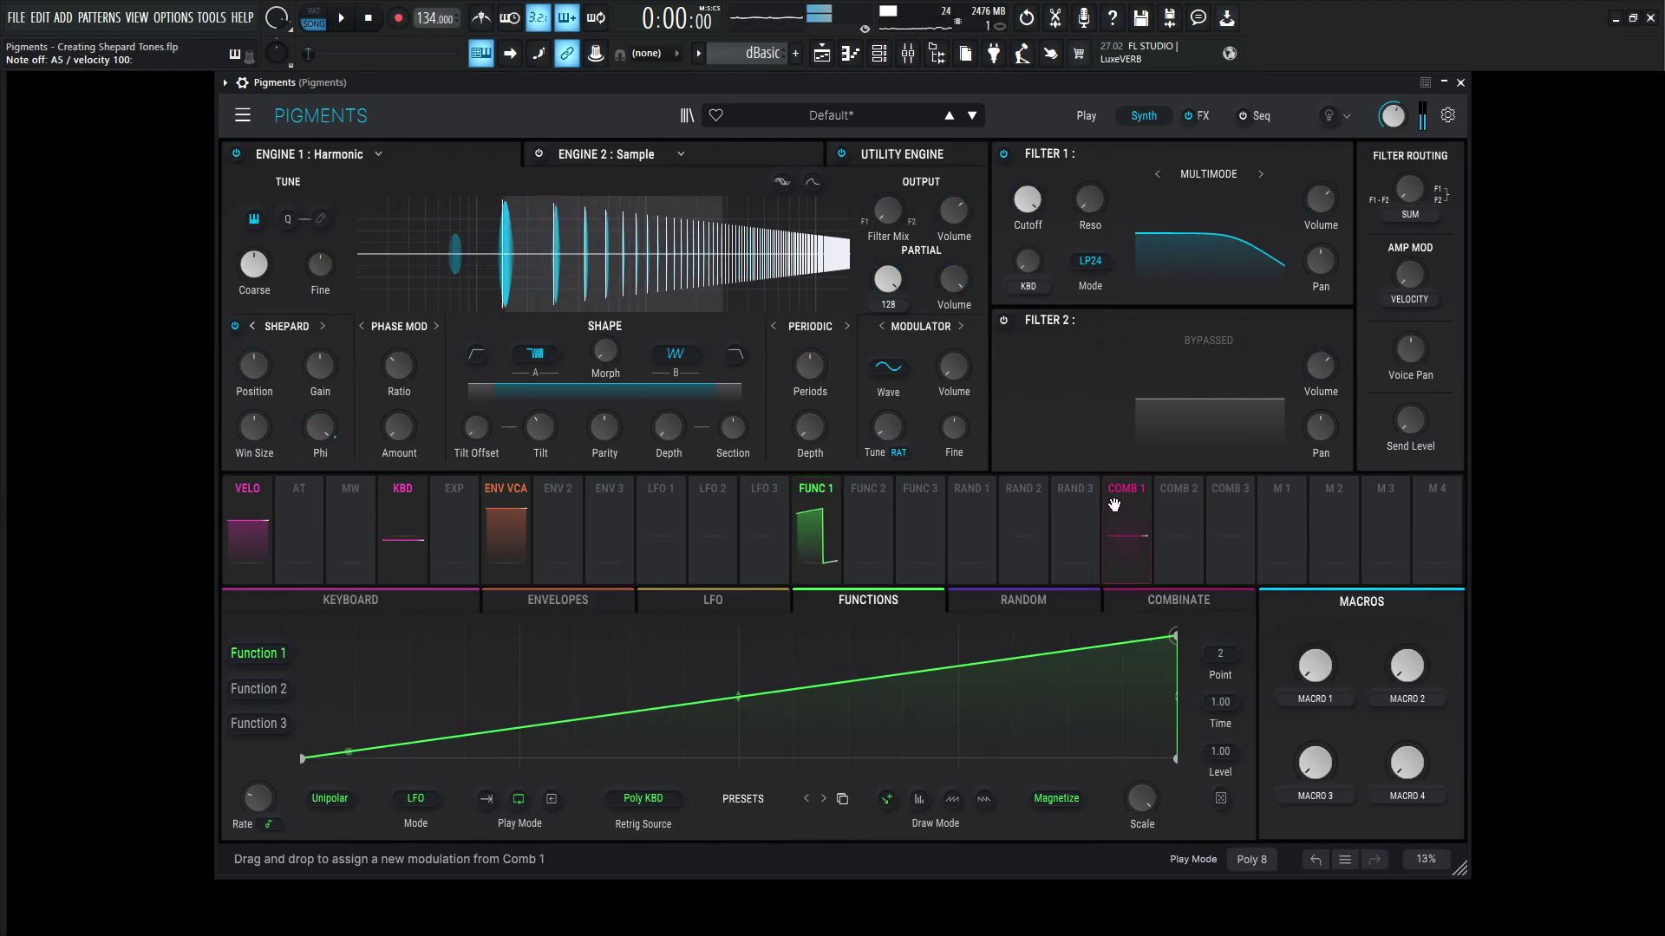
Step: Swap the Delay in FX A slot 1 for Super Unison and play a test note
click(1205, 112)
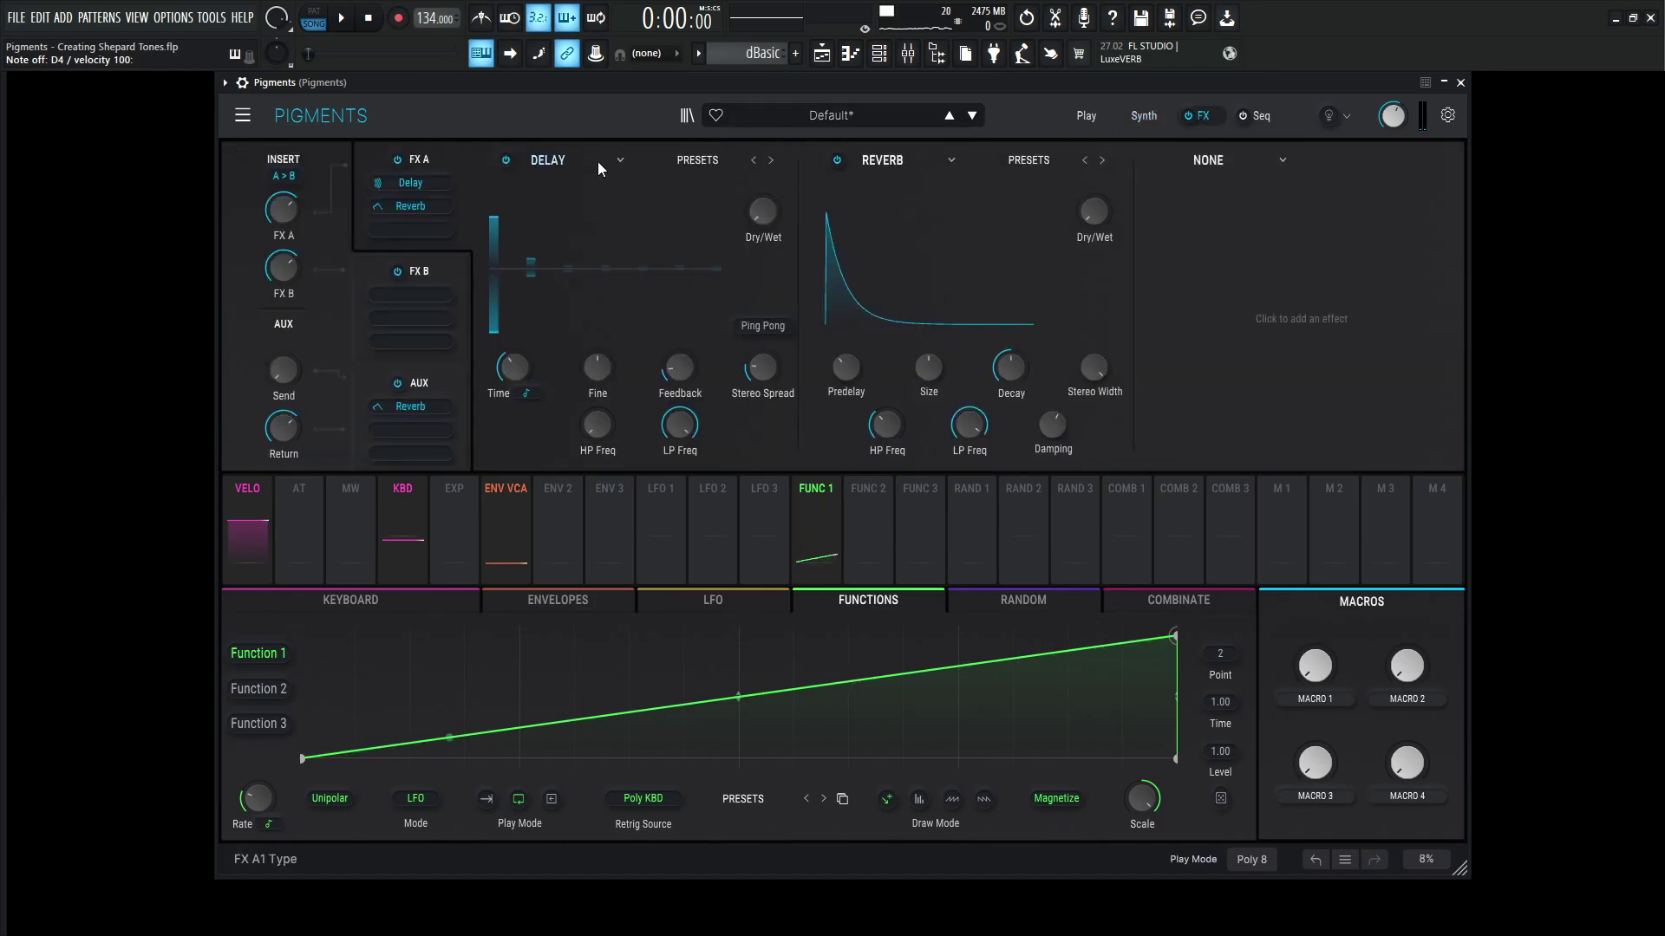
click(569, 159)
click(597, 404)
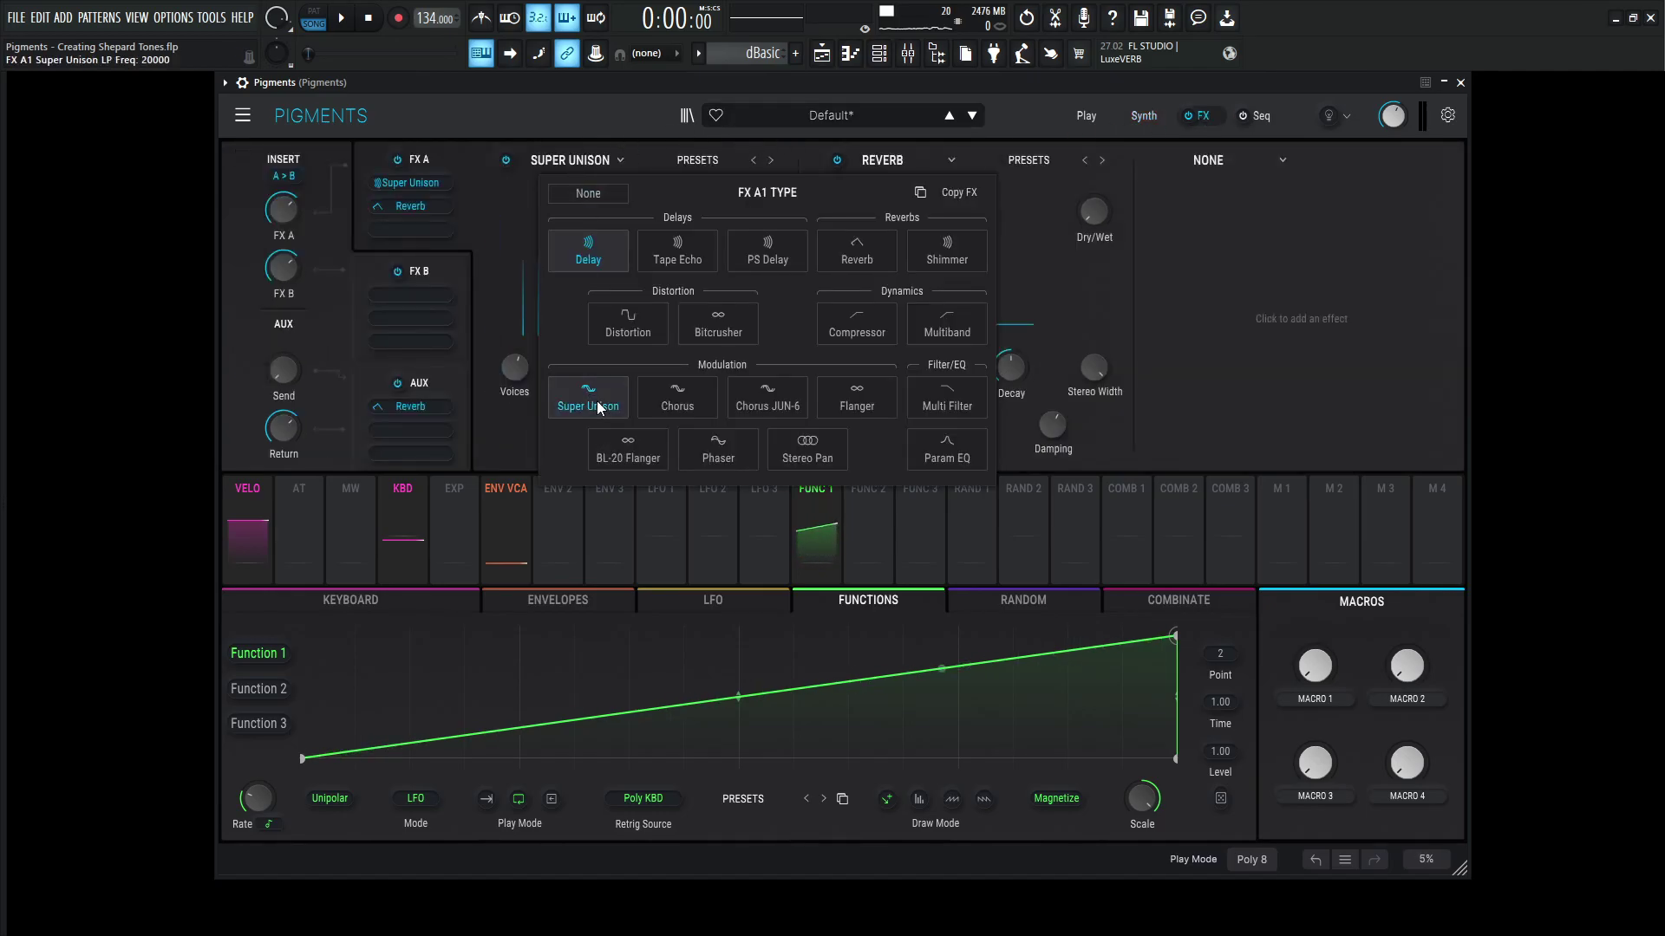
click(1141, 117)
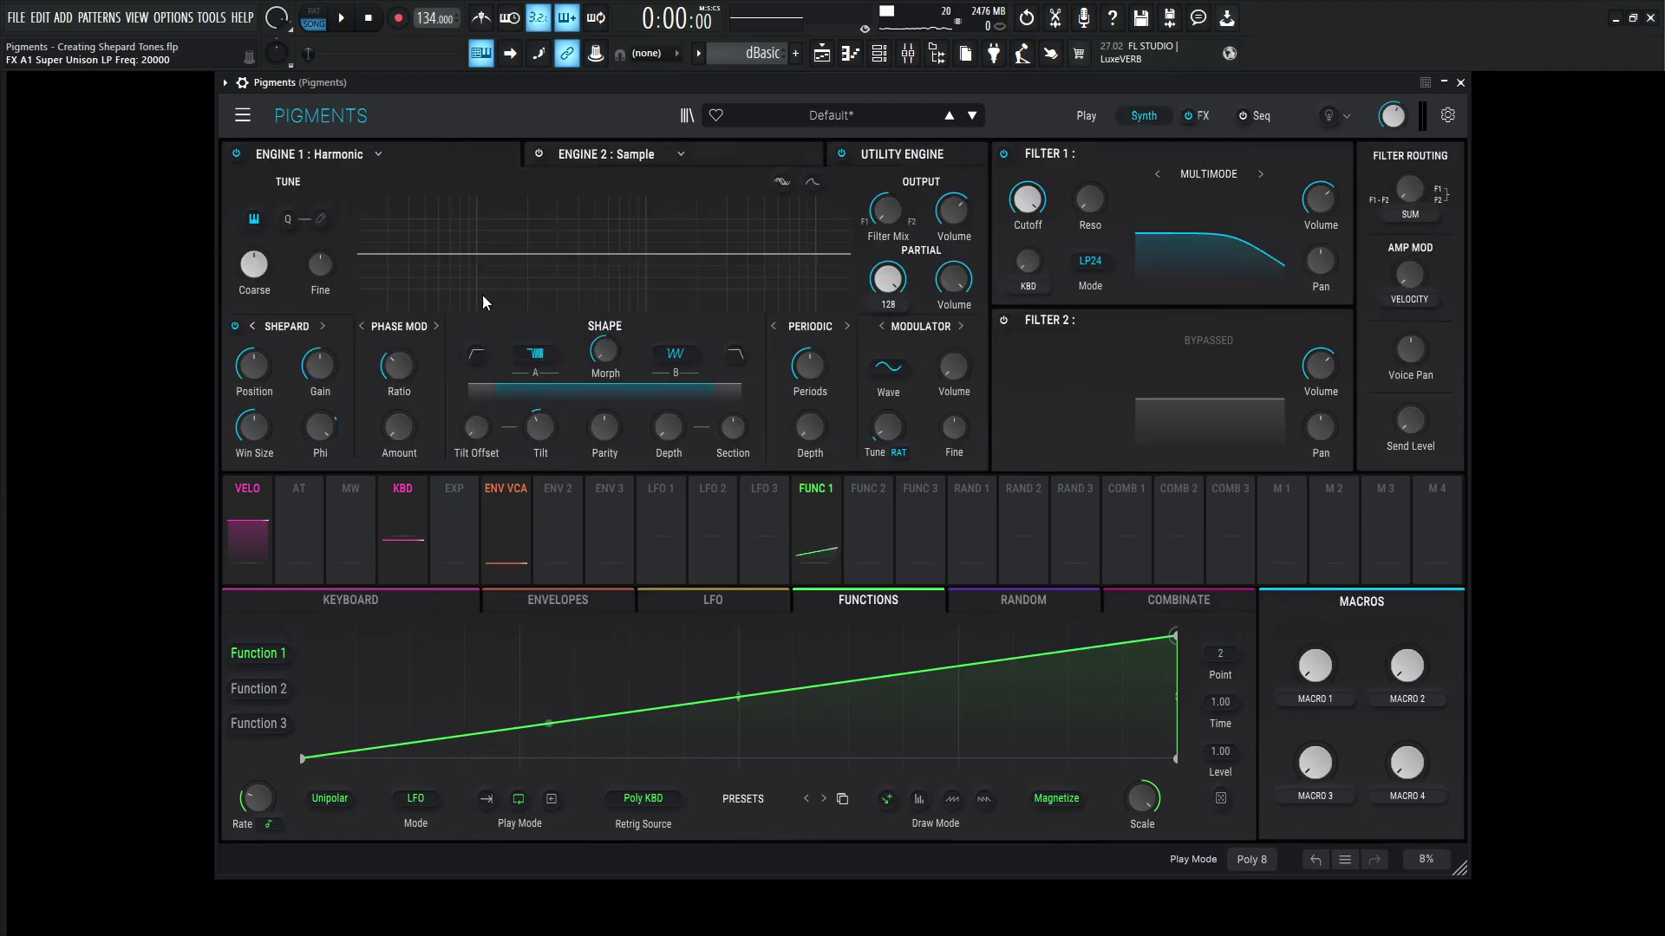
click(1203, 115)
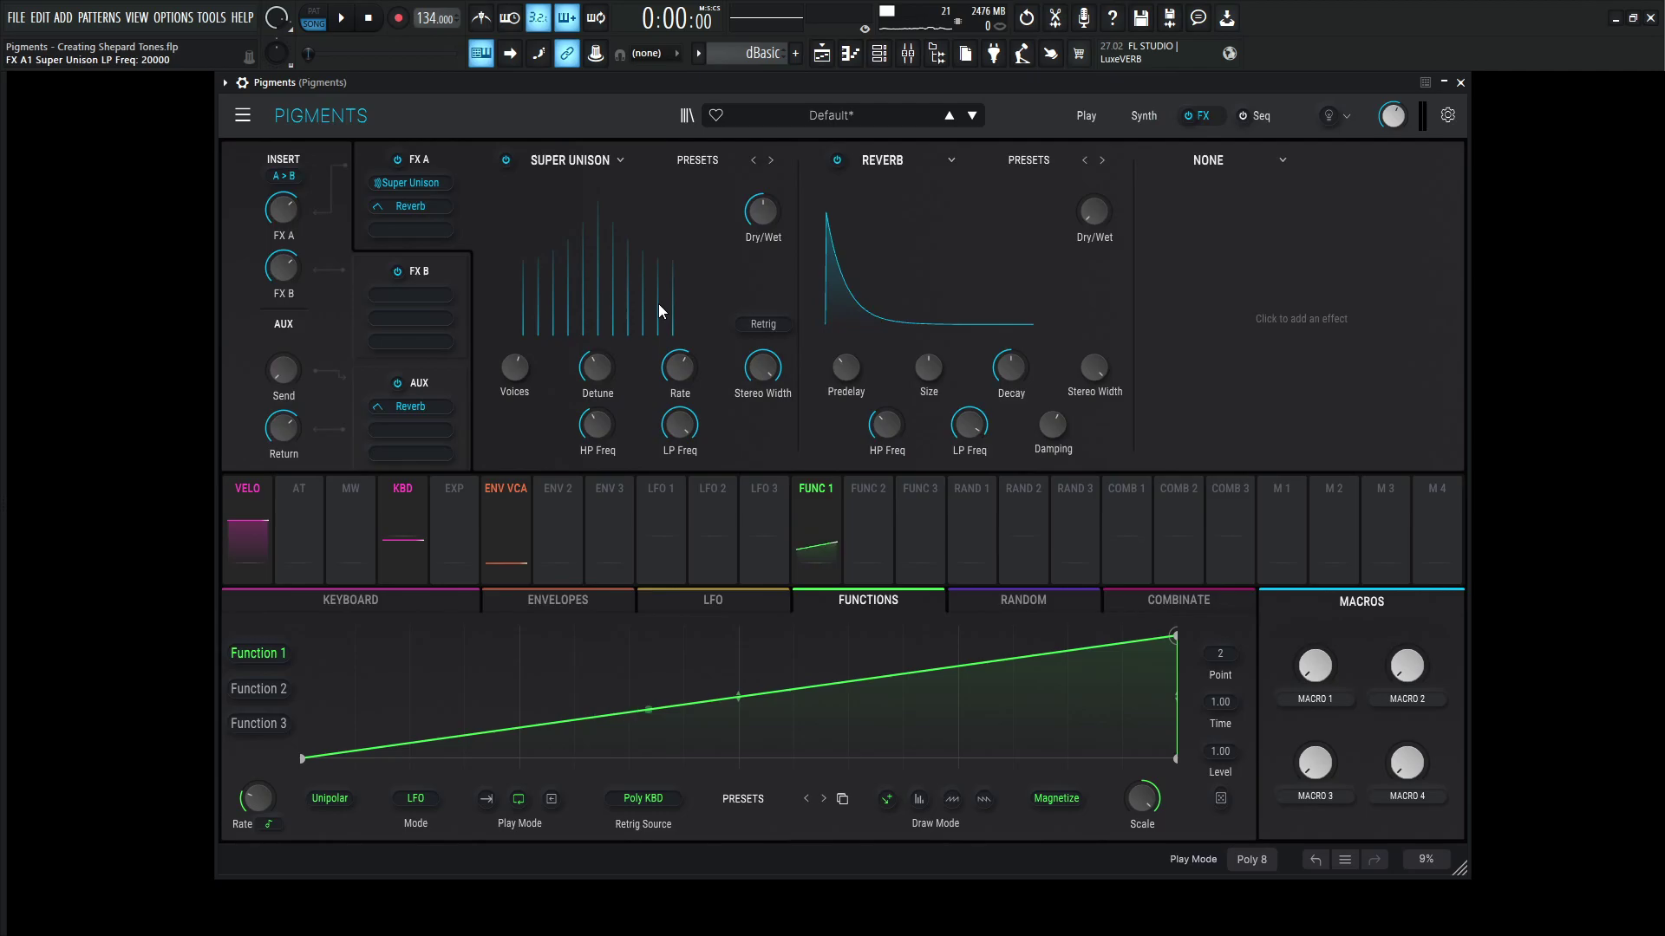
key(x)
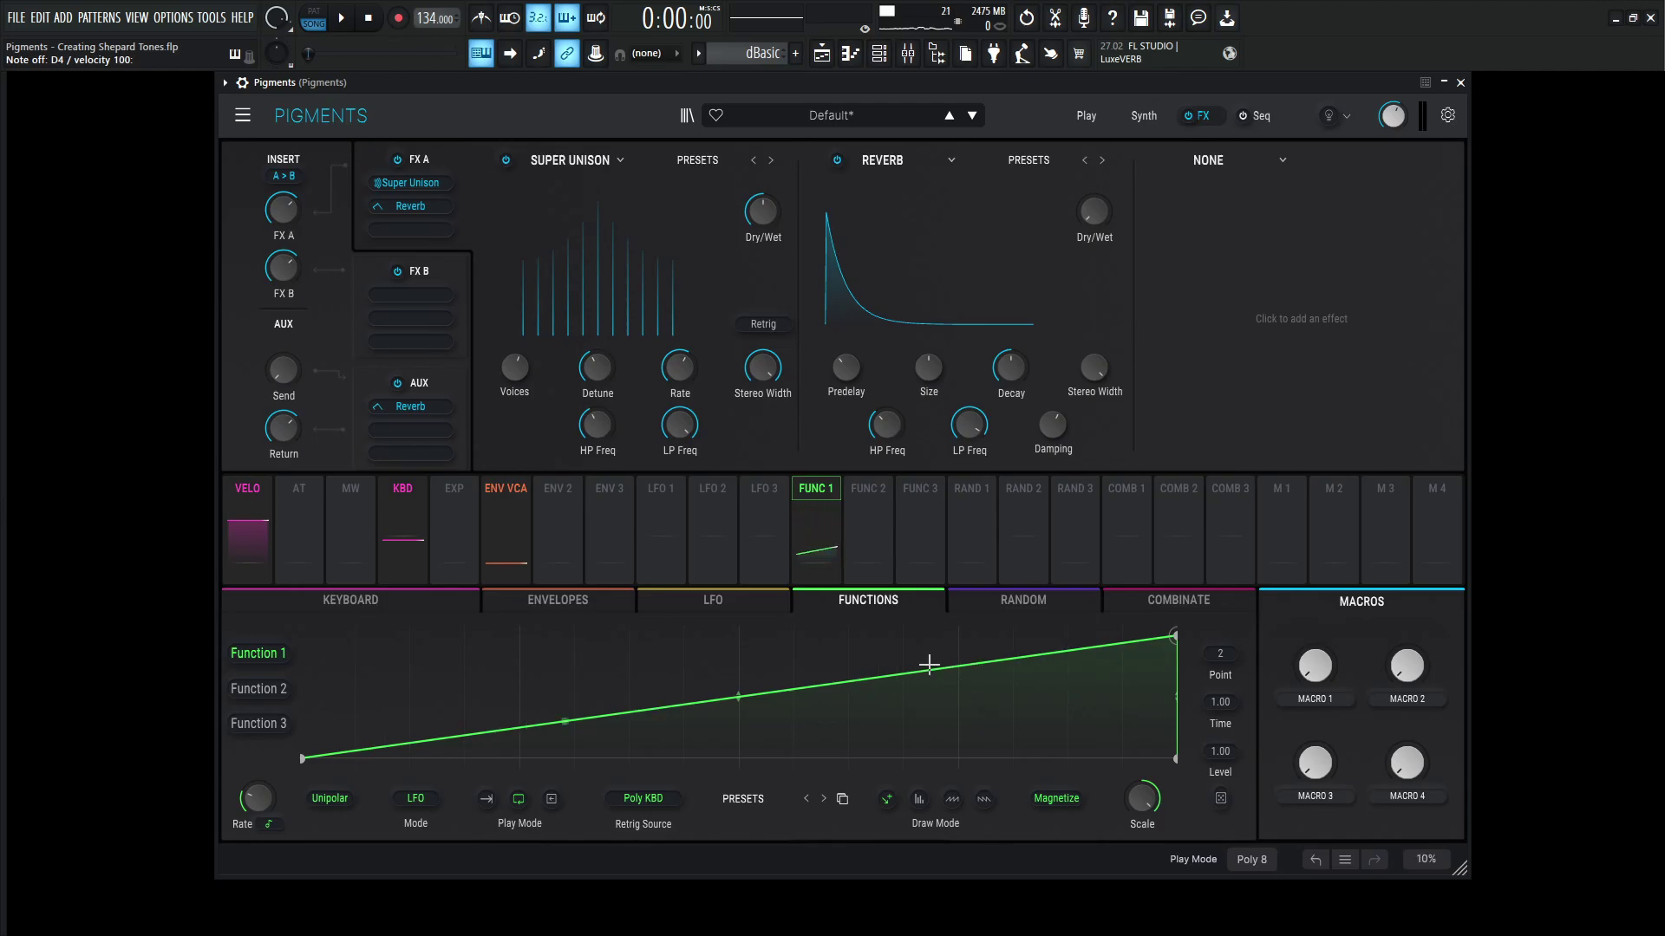
Step: Raise Function 1's modulation depth on Shepard Phi to 1.00 and audition the sweep
click(1136, 115)
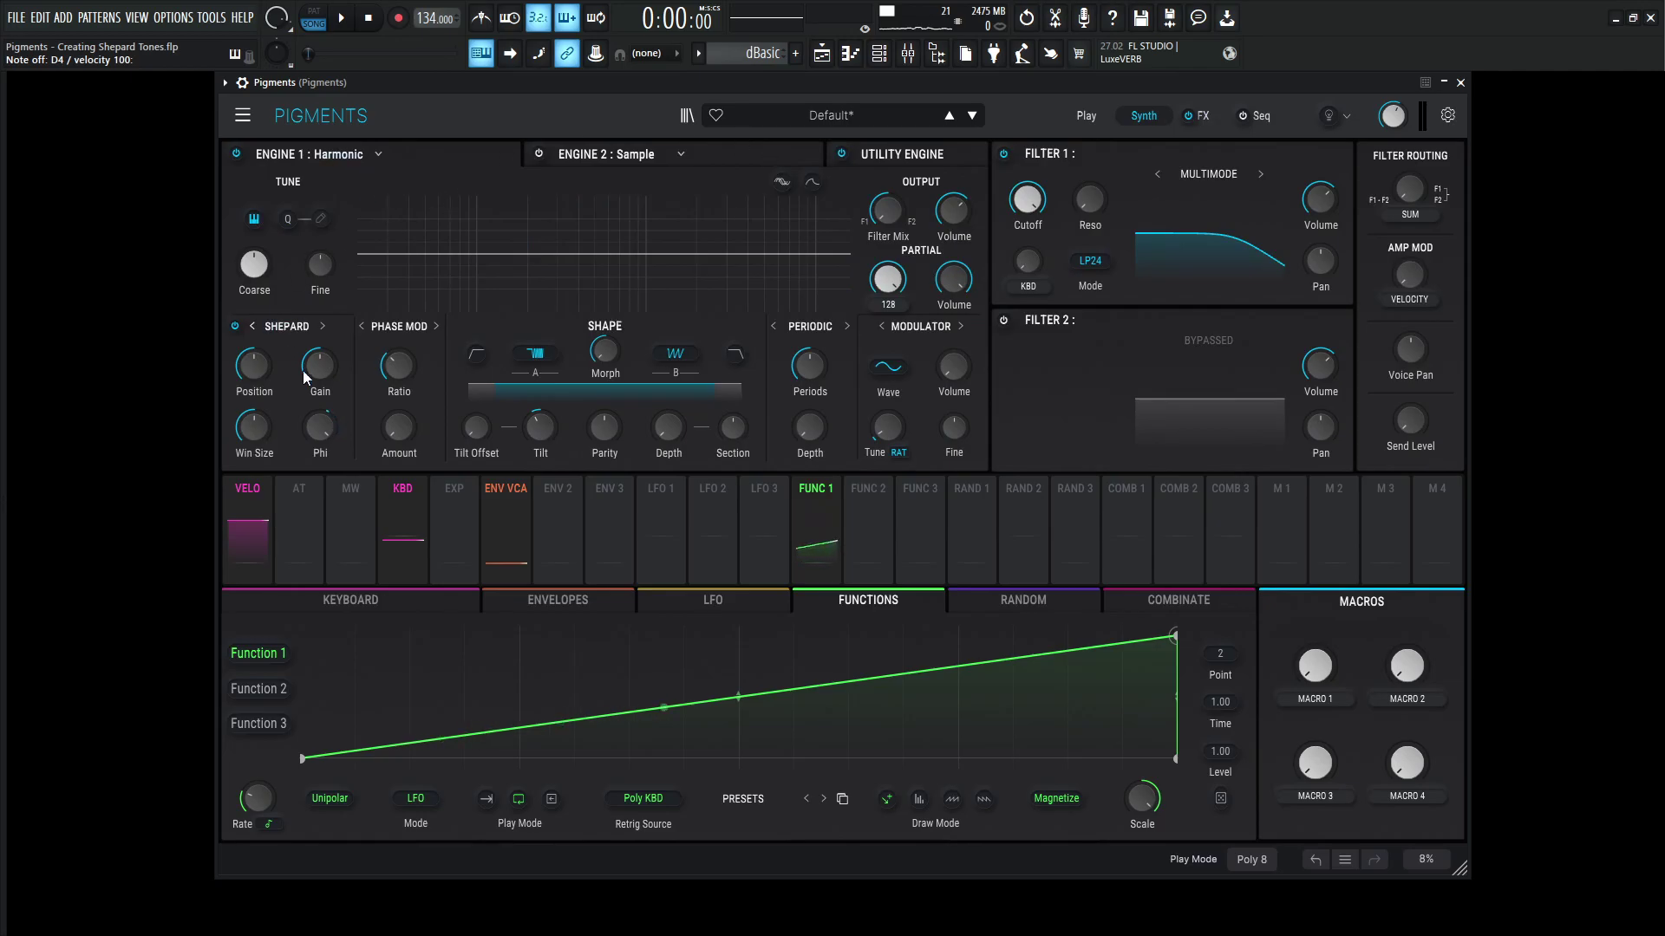
mouse_move(319, 427)
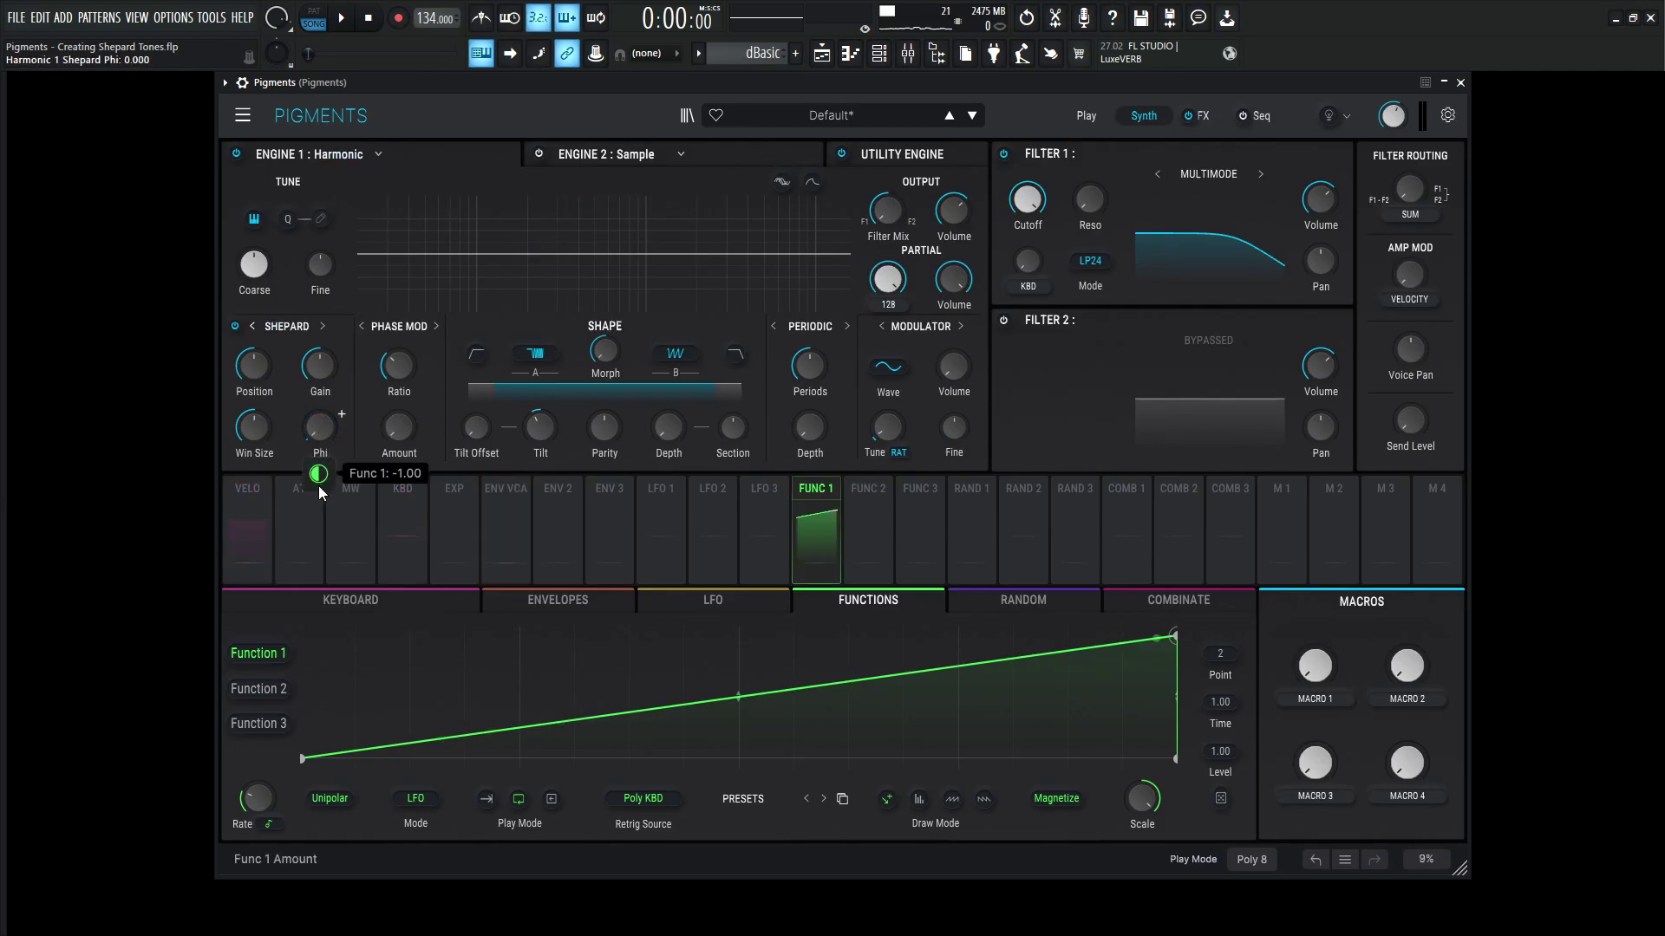
drag(318, 474, 318, 417)
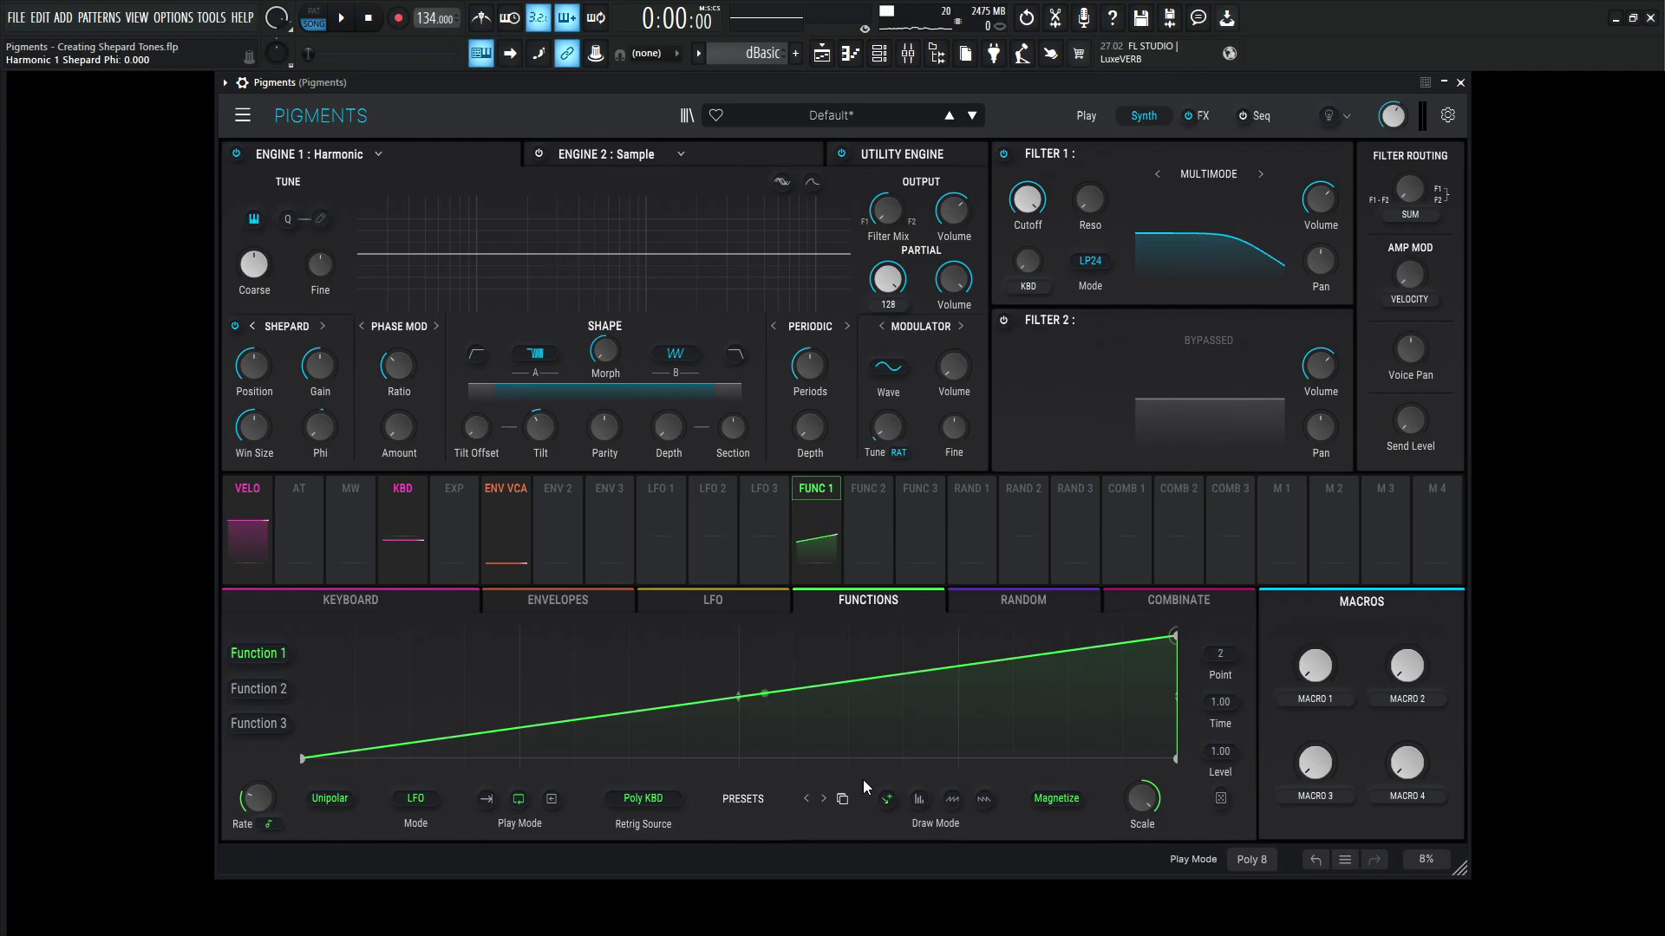
key(x)
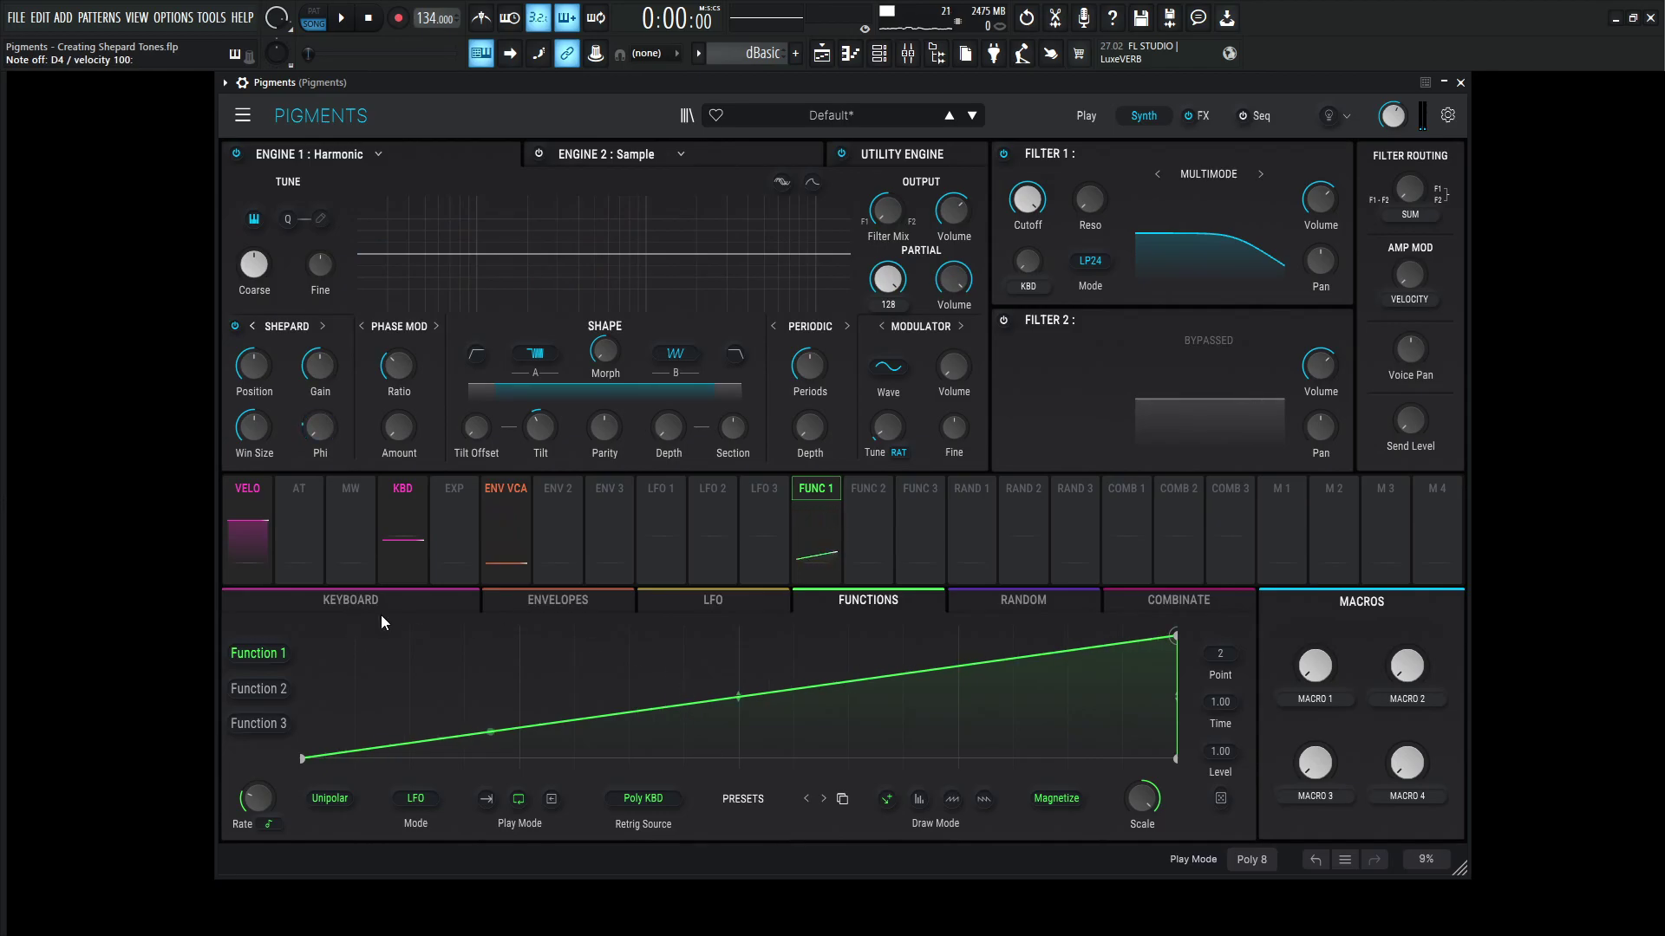
key(x)
Step: Reshape Function 1 into a straight linear ramp descending from high to low
drag(1175, 636, 120, 565)
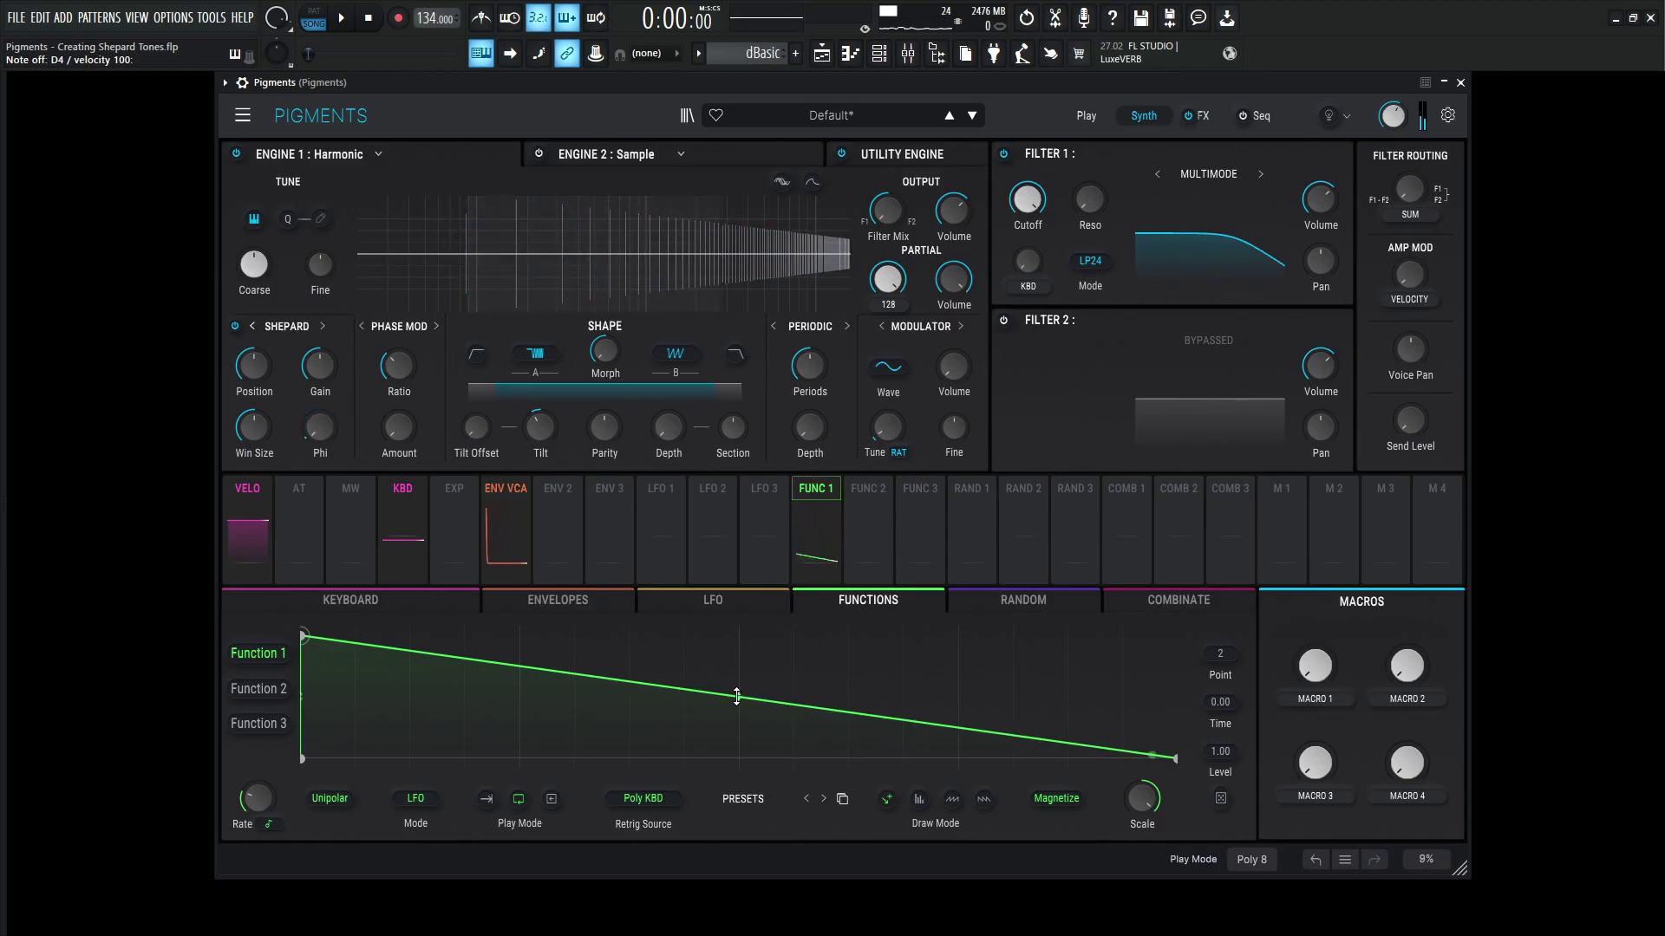
drag(736, 695, 738, 748)
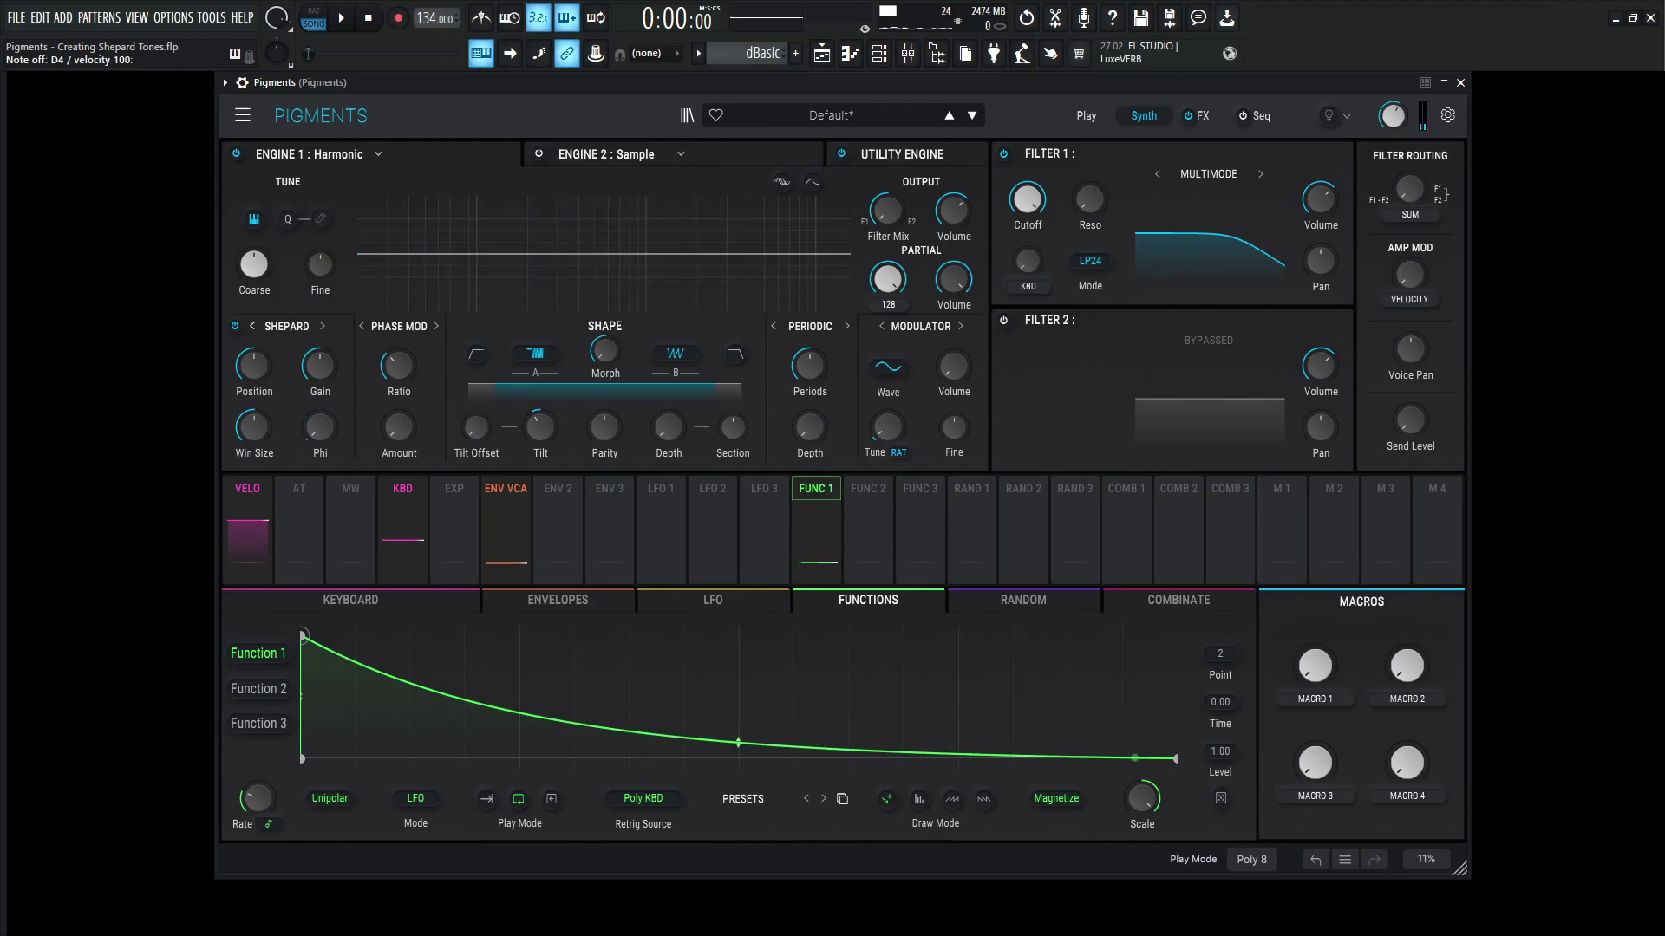
double_click(738, 743)
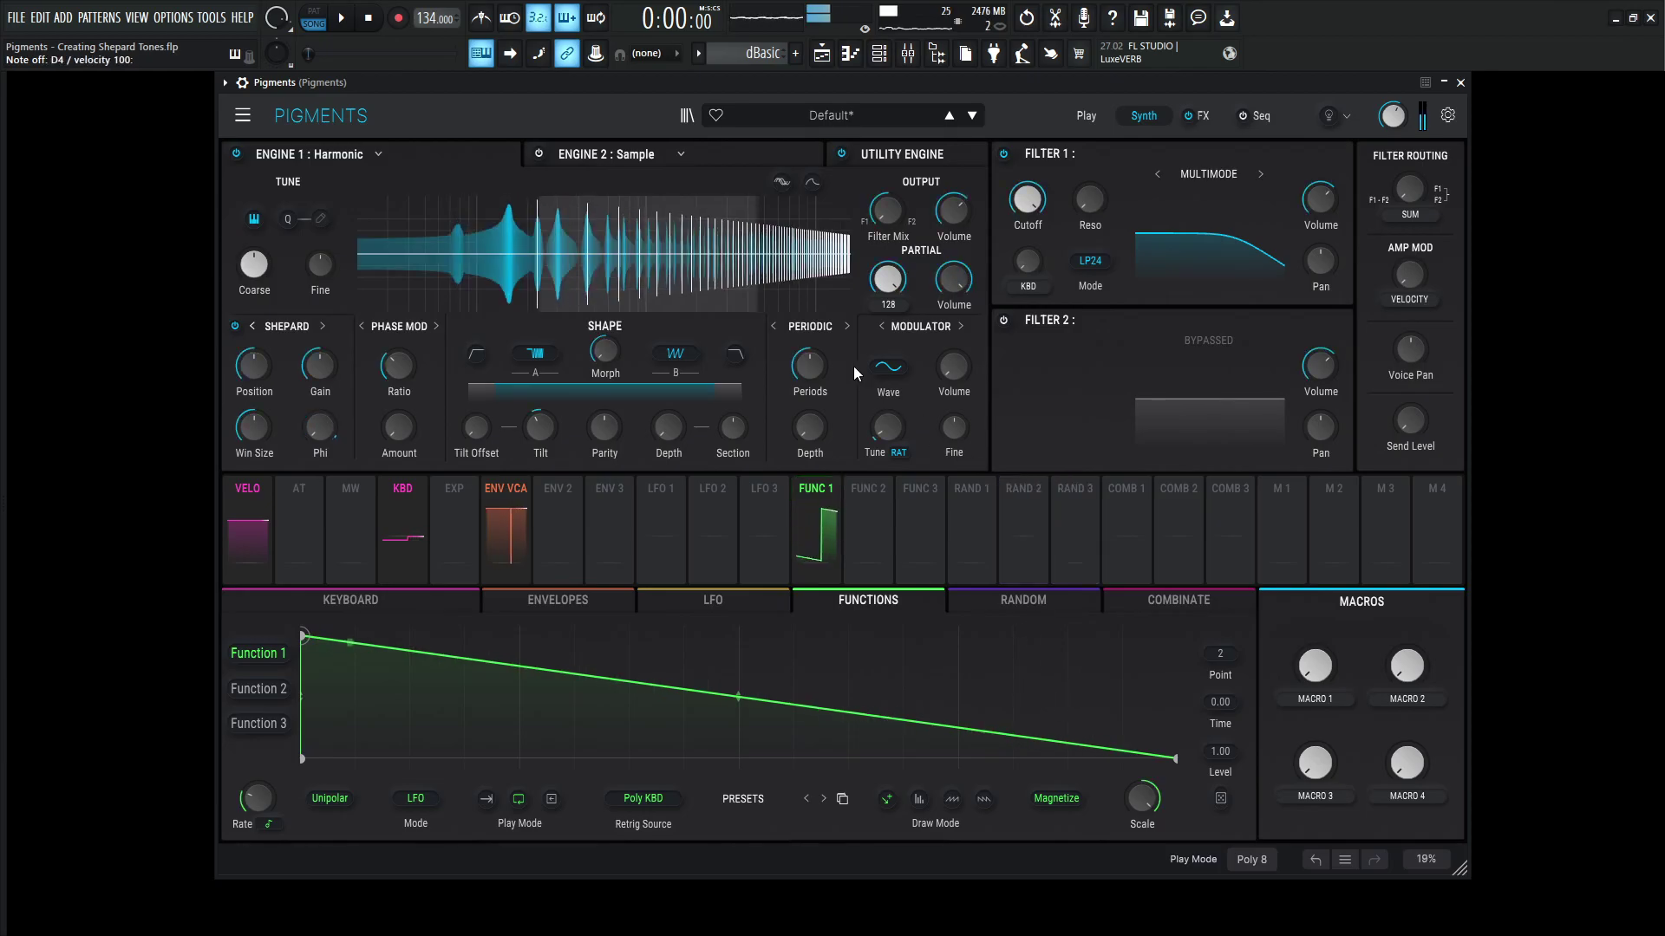
Step: Make Engine 2 a Harmonic engine
click(642, 156)
click(656, 158)
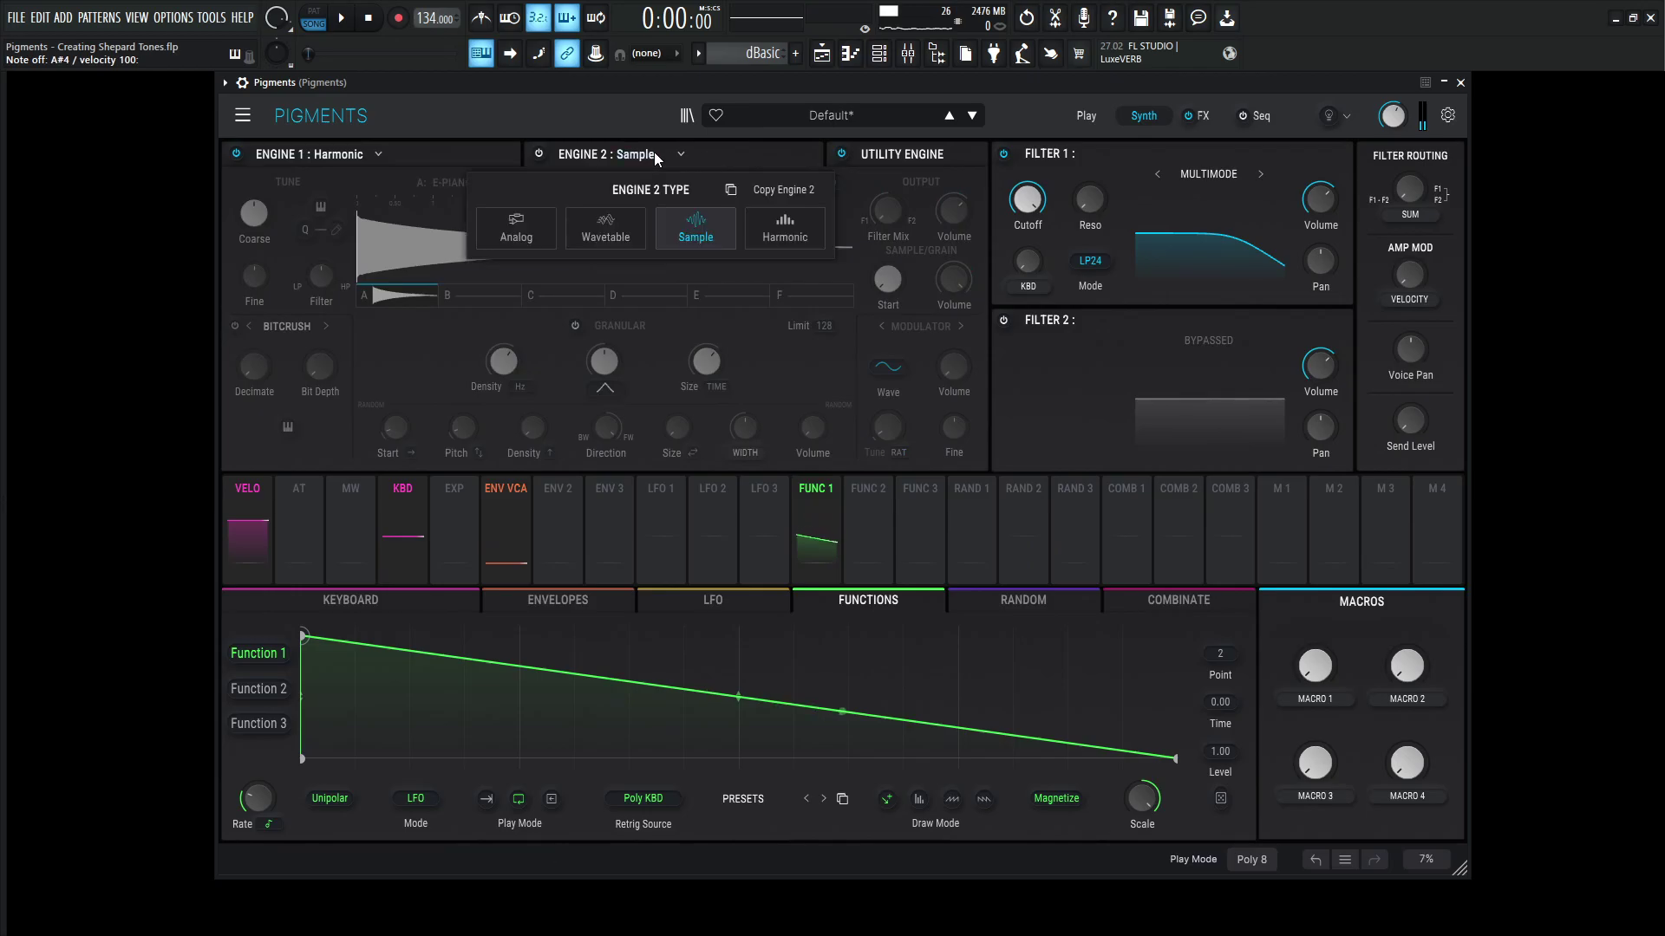
click(785, 227)
Step: Set Engine 2 to Shepard mode, reset Phi to zero, and route Function 1 to Position
click(298, 330)
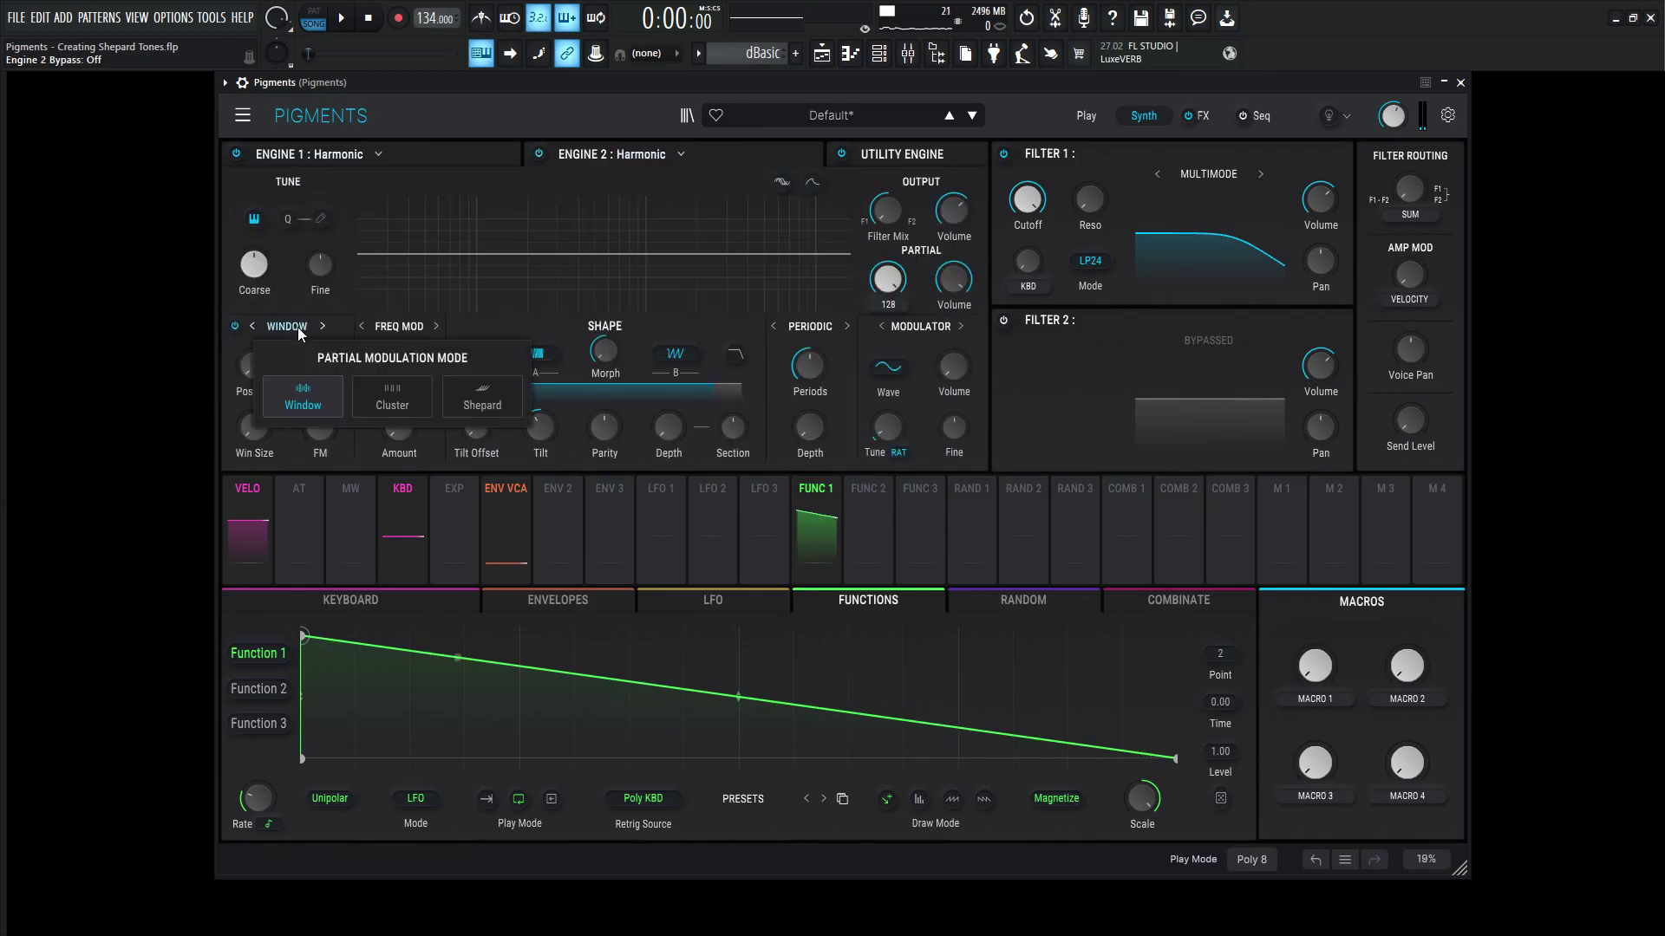
click(482, 399)
drag(320, 425, 320, 414)
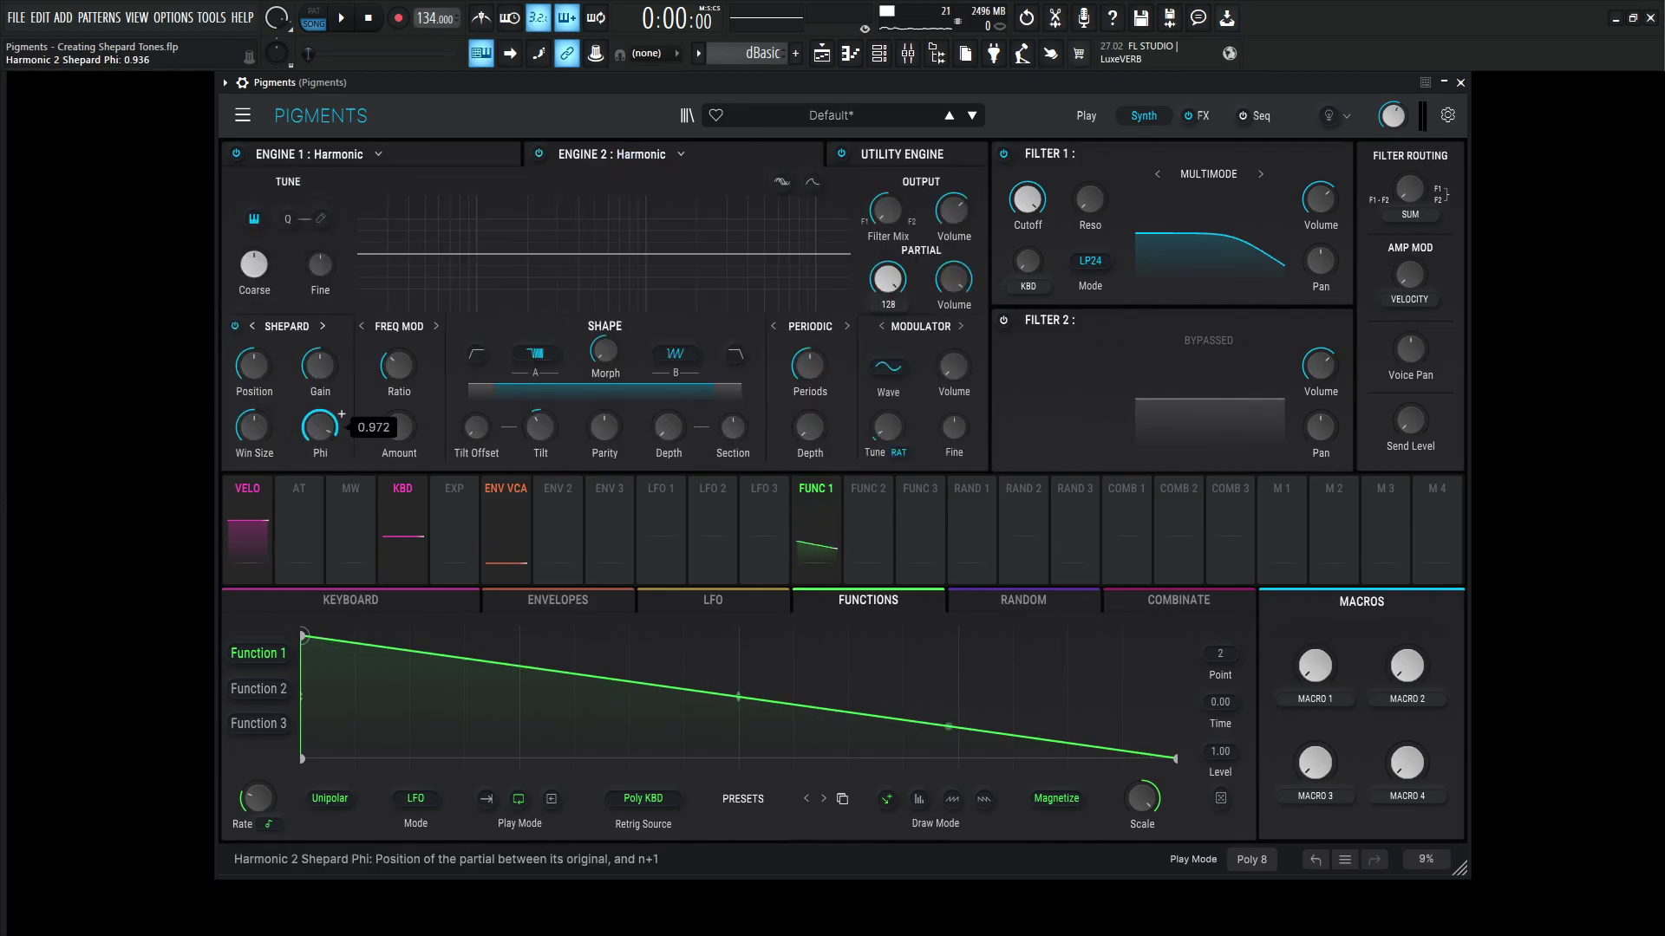
double_click(320, 425)
drag(809, 541, 320, 426)
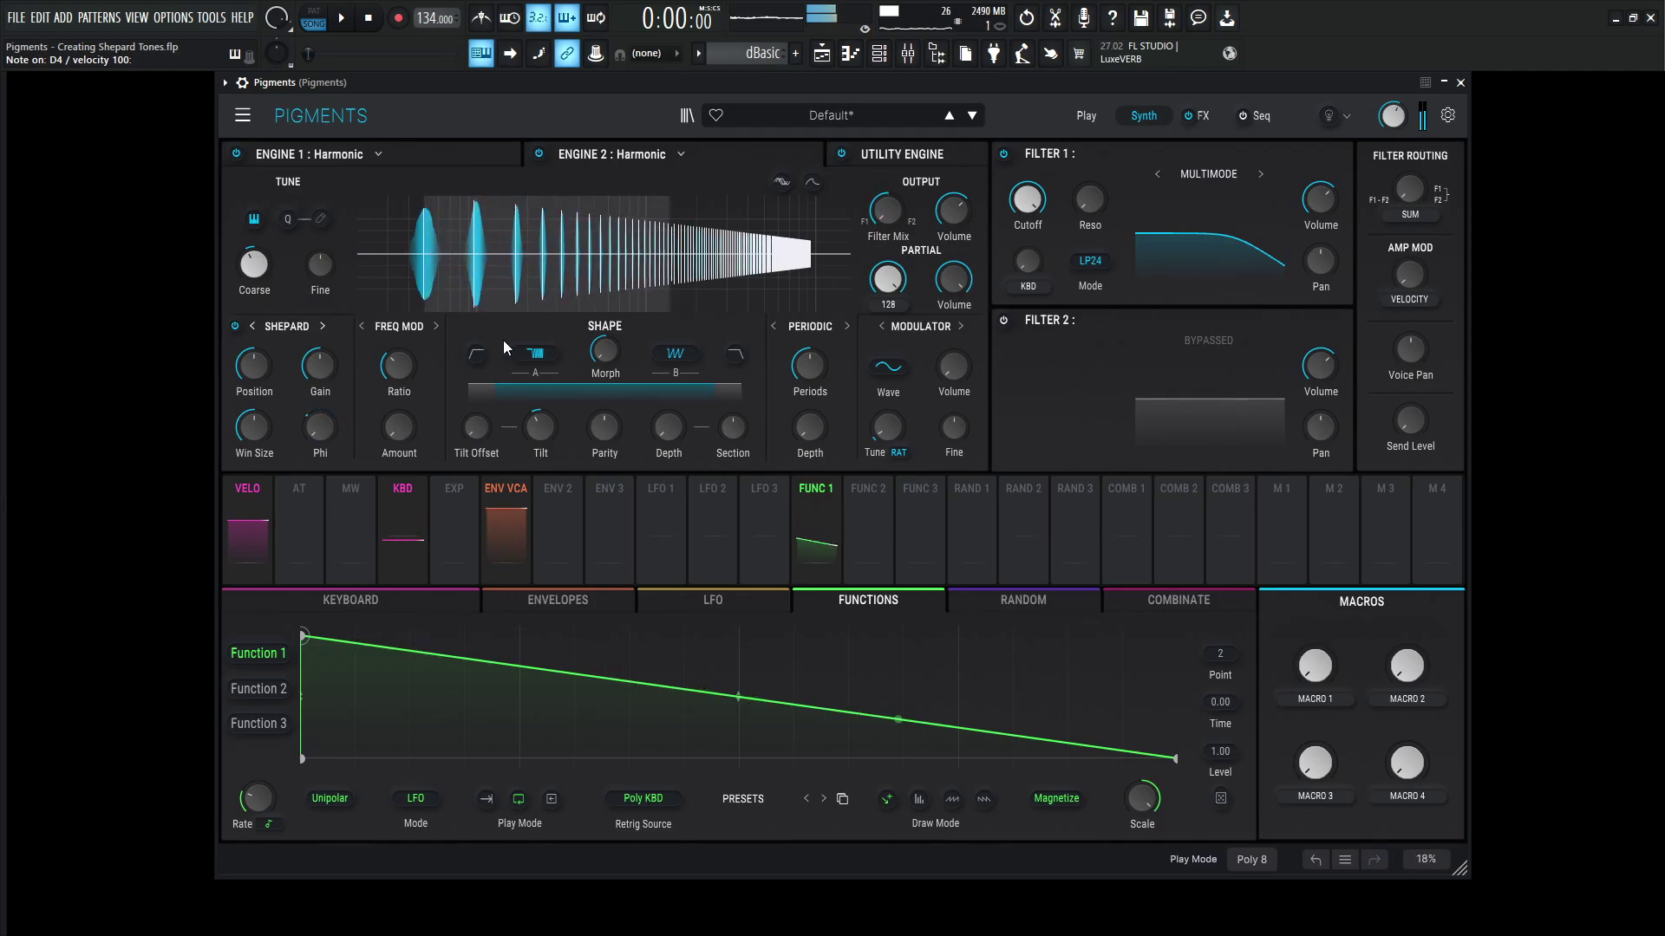
Step: Return Engine 2's frequency-mod Ratio to 1.00 and audition a D4 note
drag(400, 383, 405, 374)
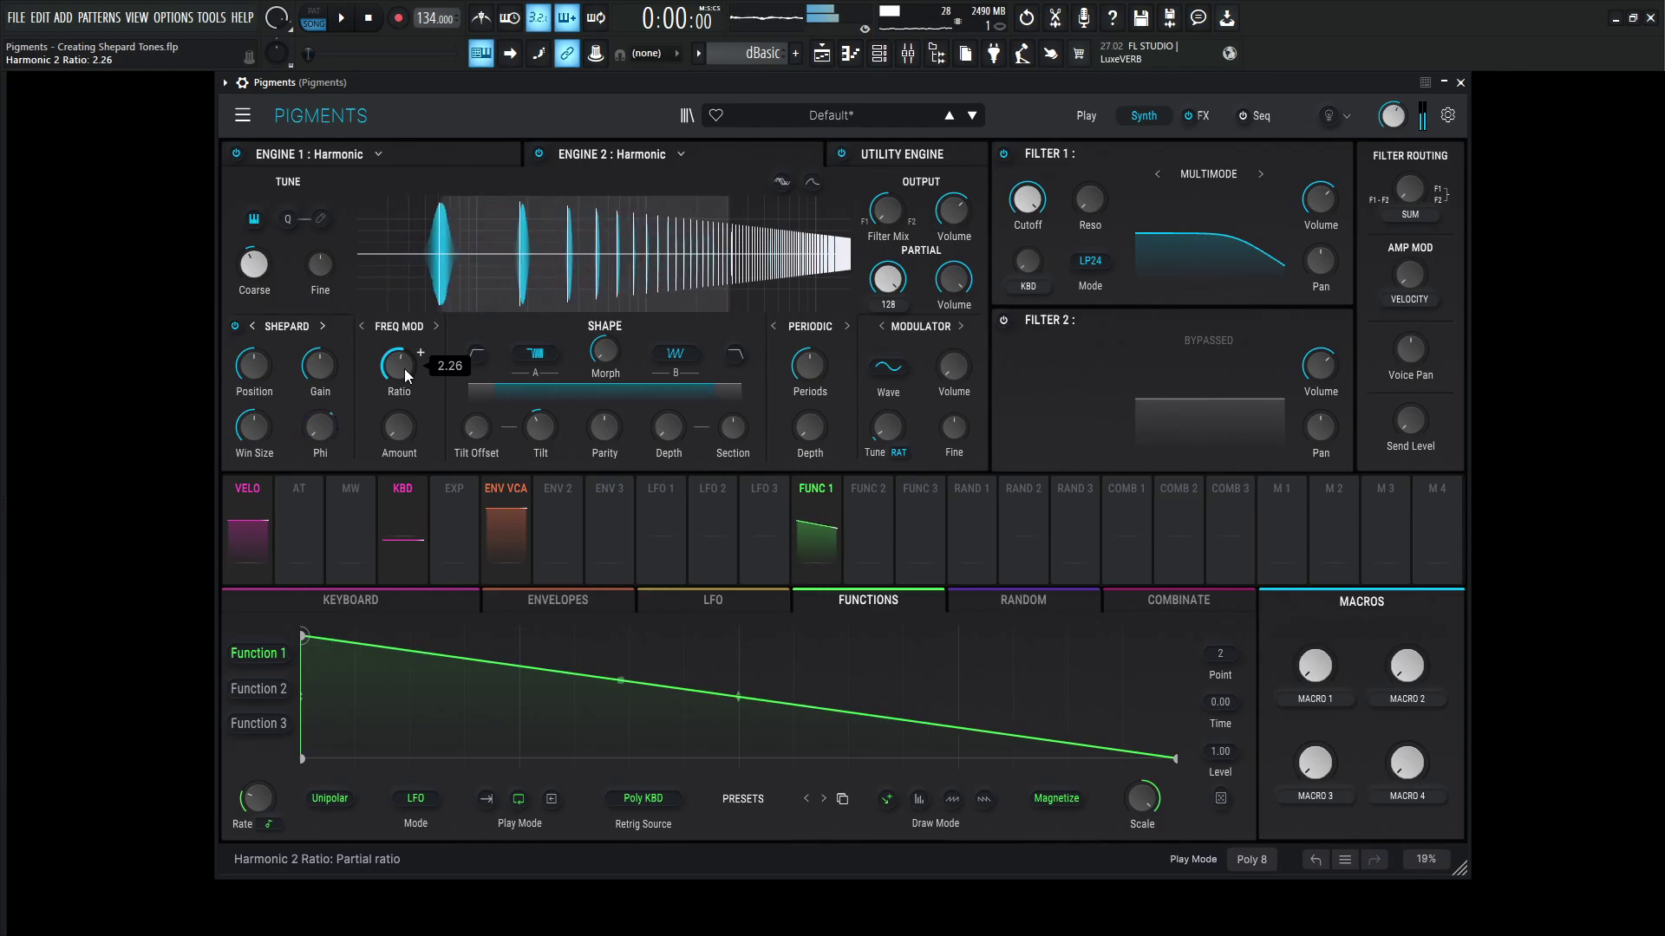
drag(405, 374, 405, 417)
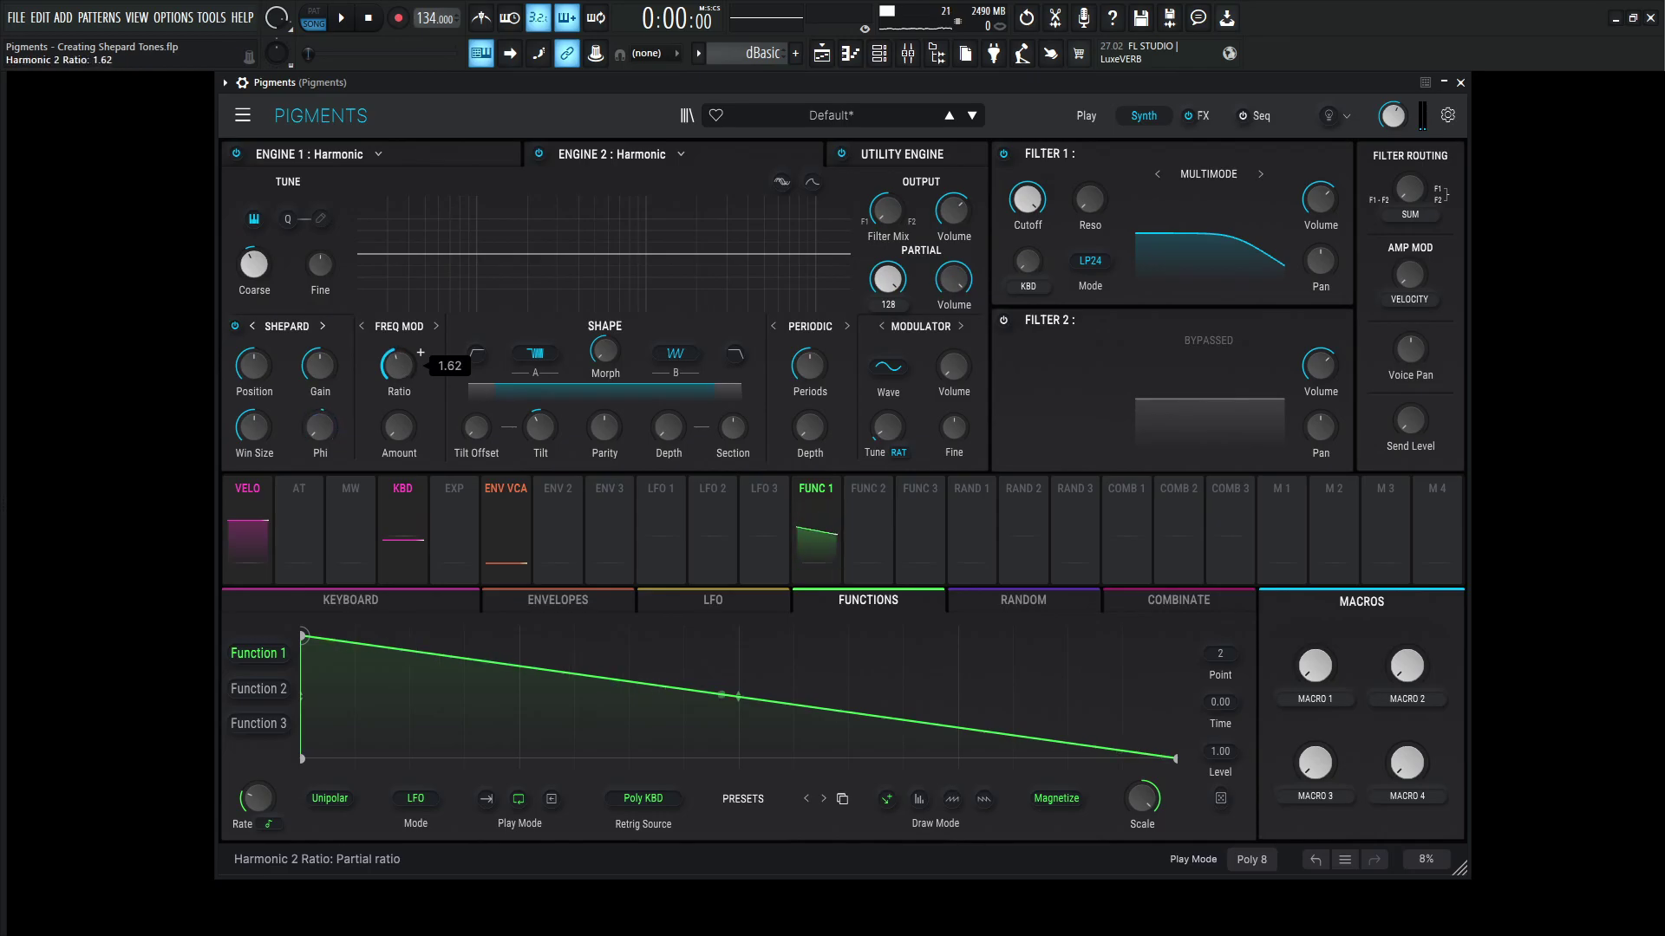
drag(398, 365, 398, 390)
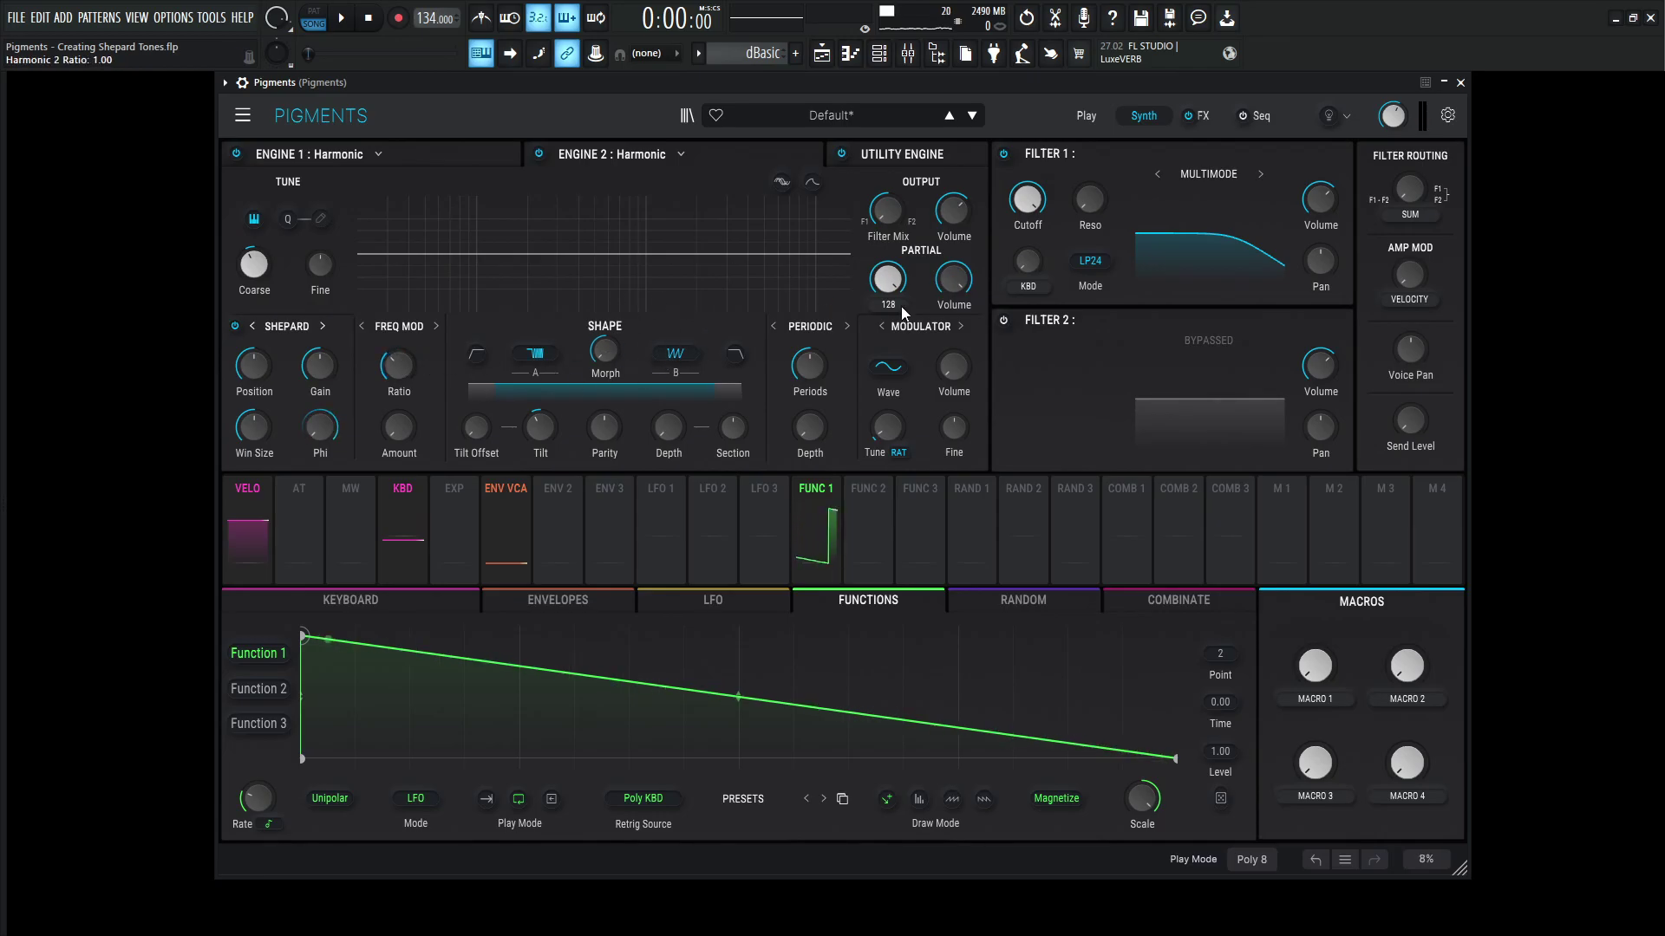
key(x)
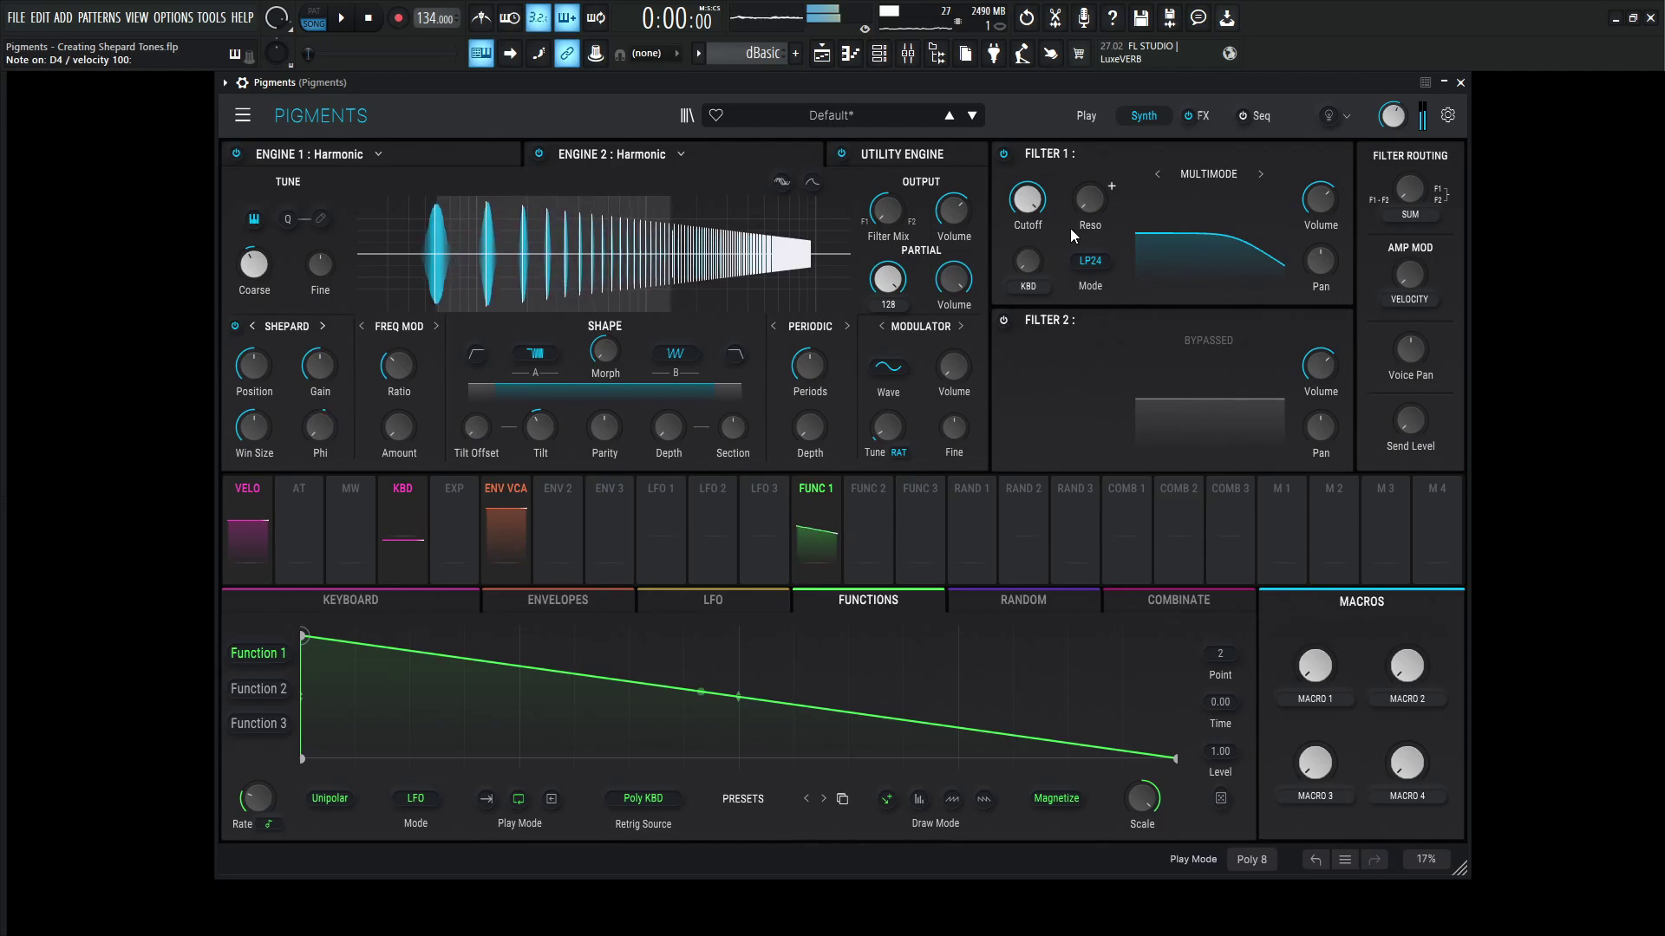
Step: Add Delay to FX A slot 2 and Reverb to slot 3, after Super Unison
click(1203, 116)
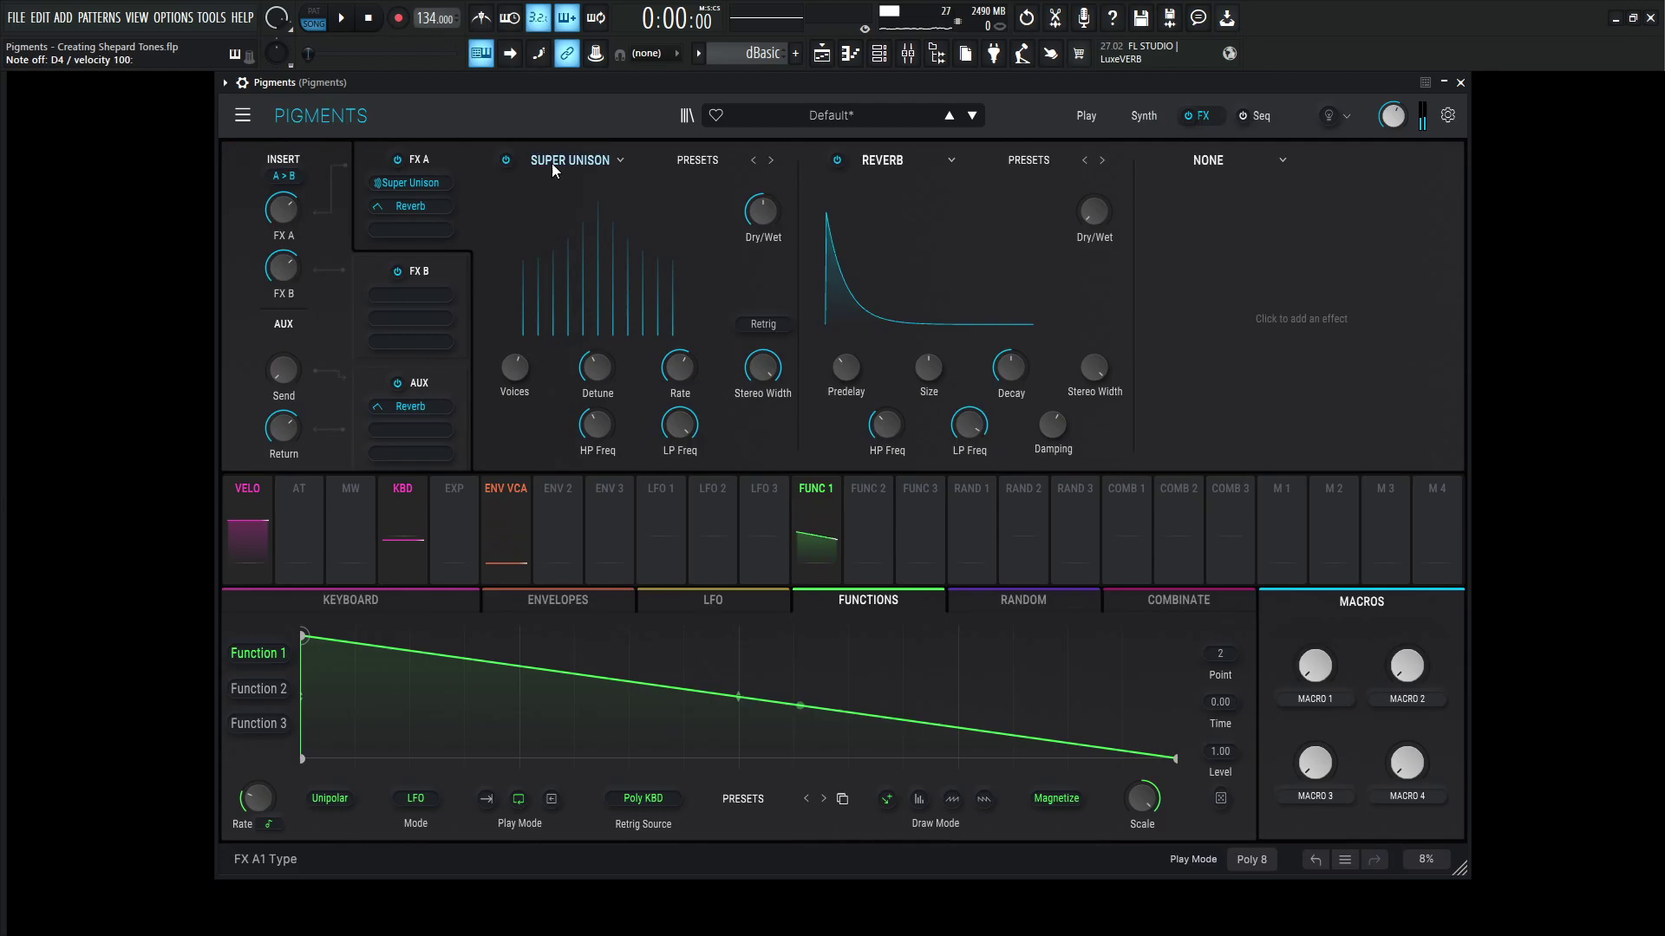
click(882, 166)
click(938, 260)
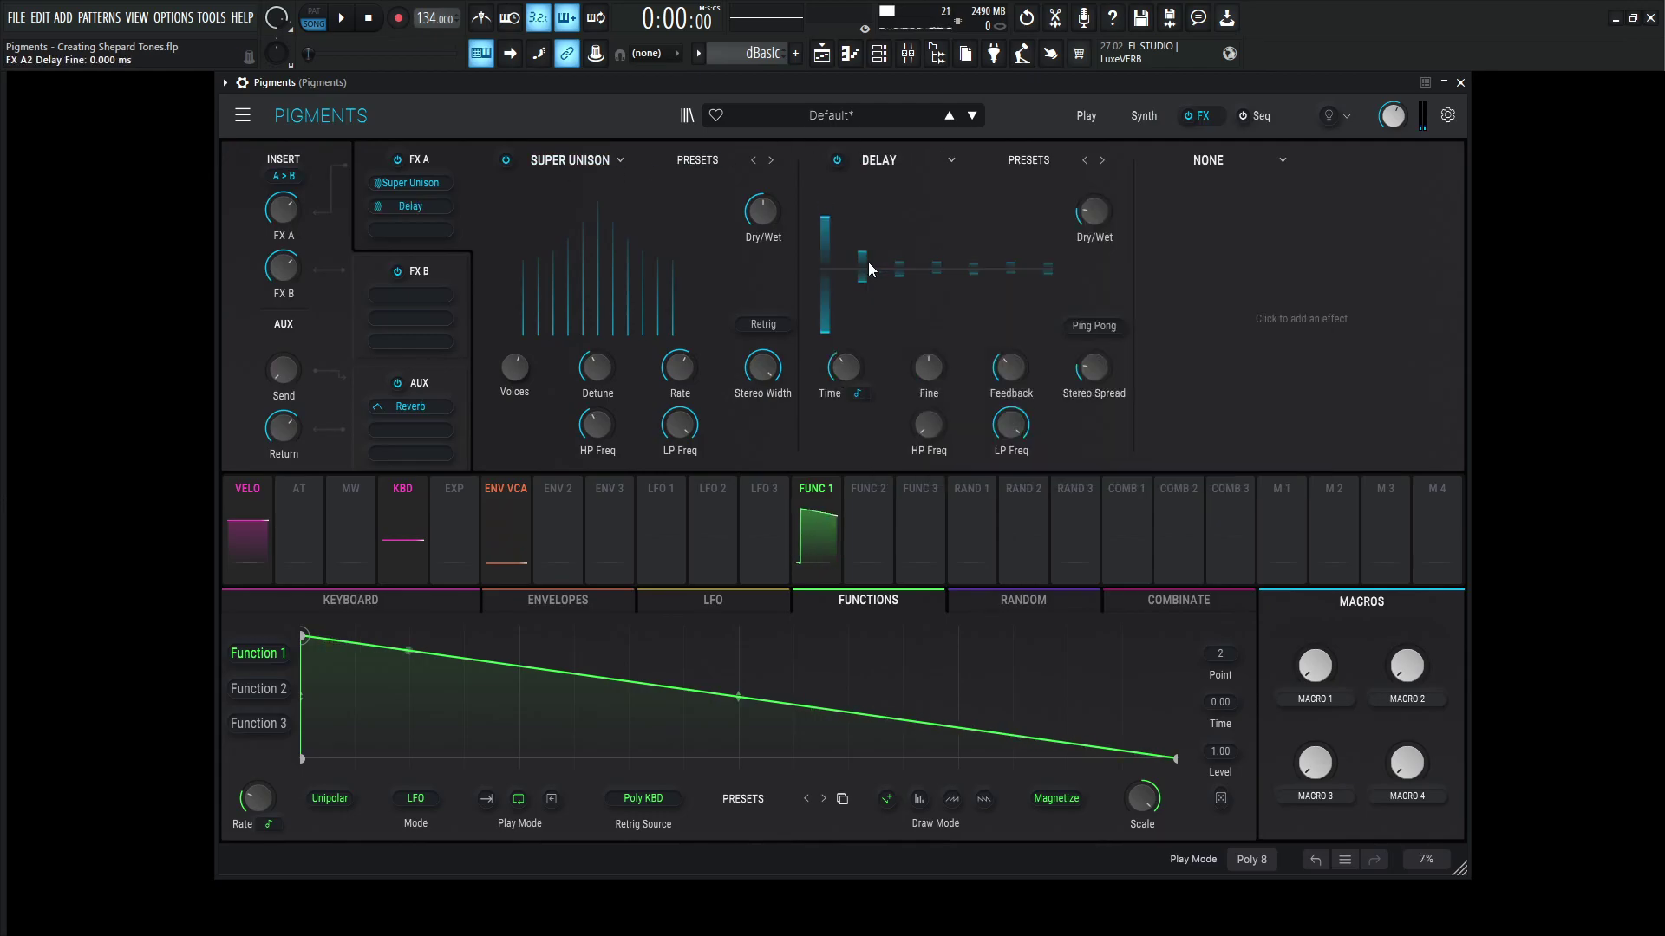
click(1214, 160)
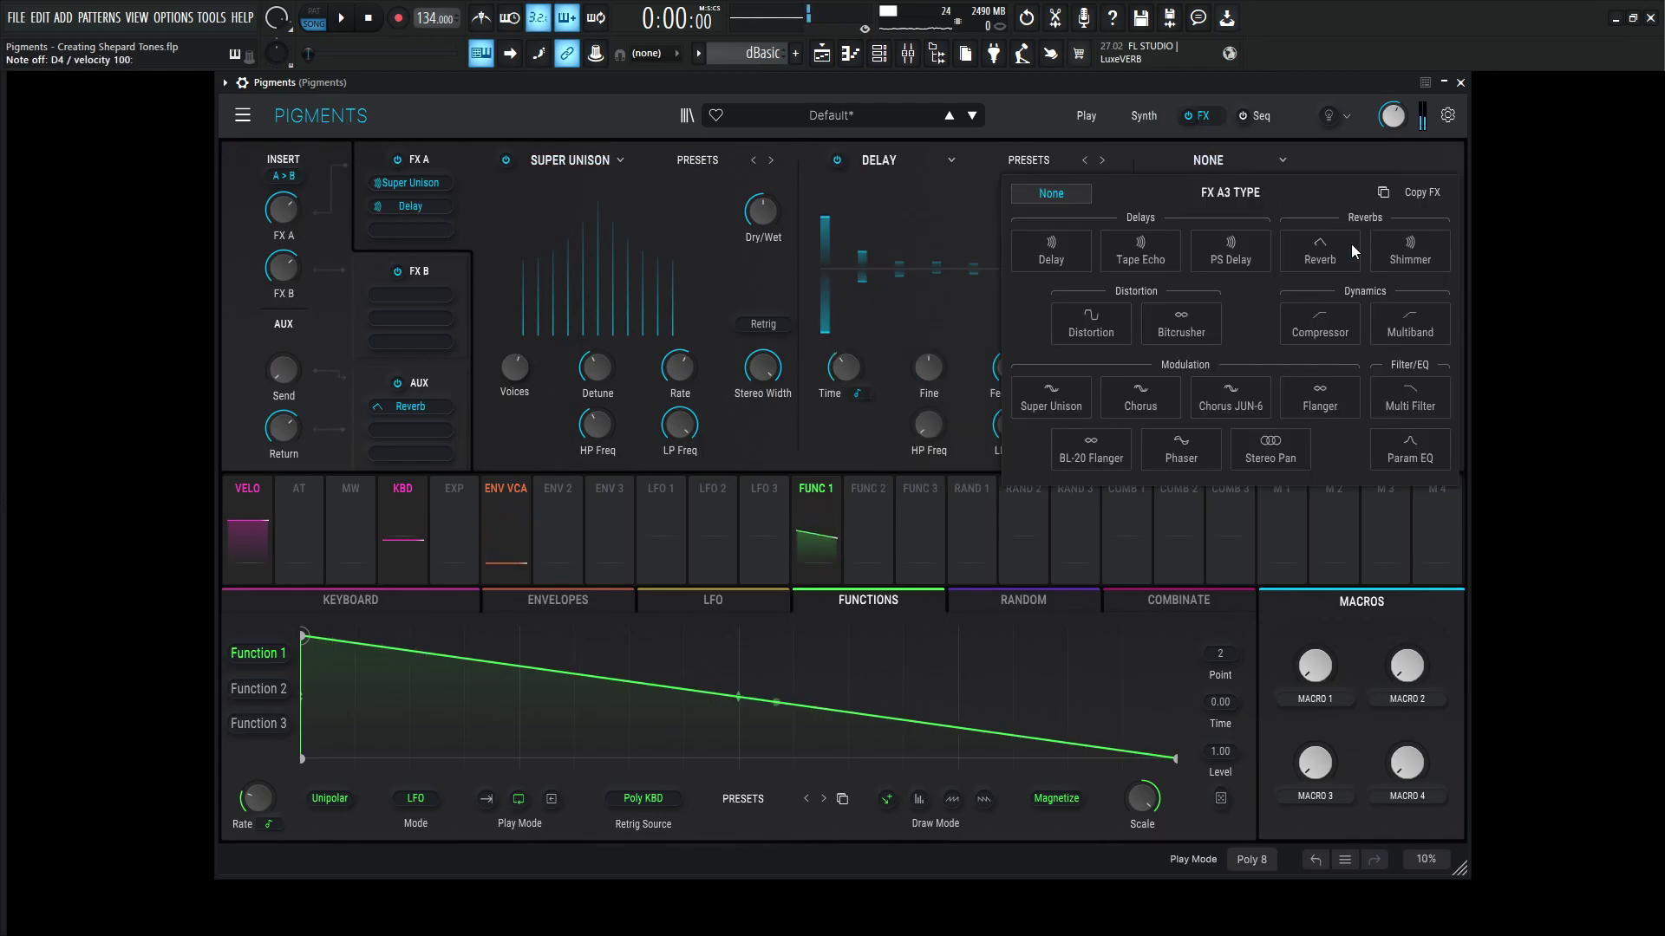
click(1426, 249)
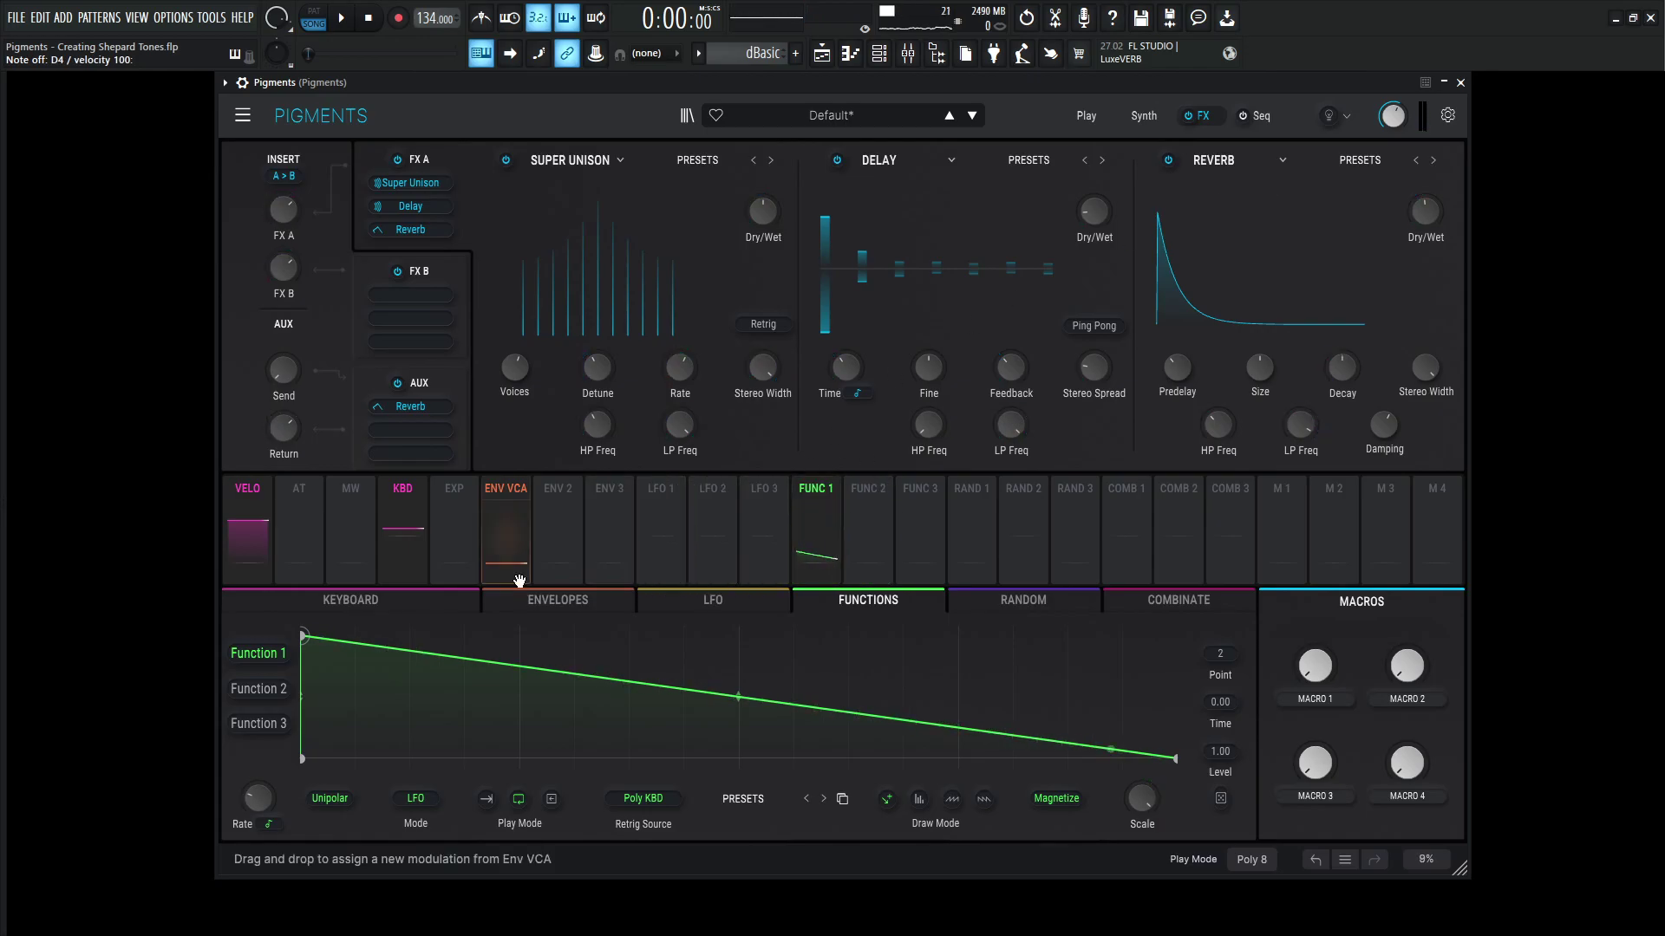
Step: Switch Function 1's rate type to Hertz and set it to 0.186 Hz
mouse_move(280, 784)
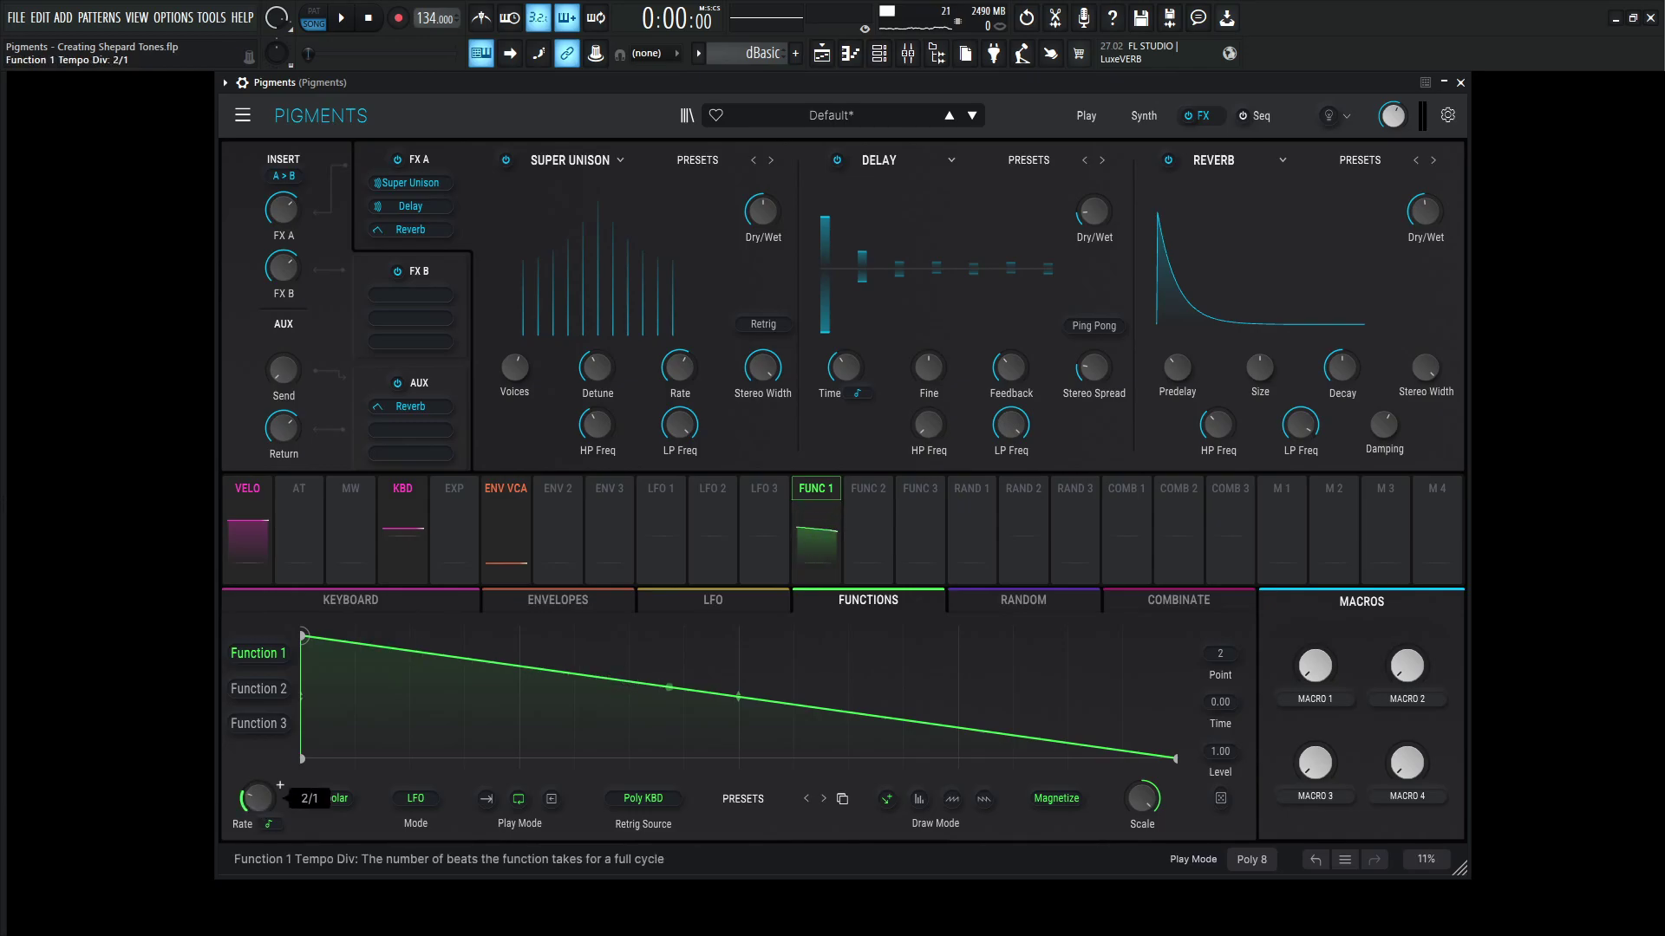
click(269, 824)
click(312, 778)
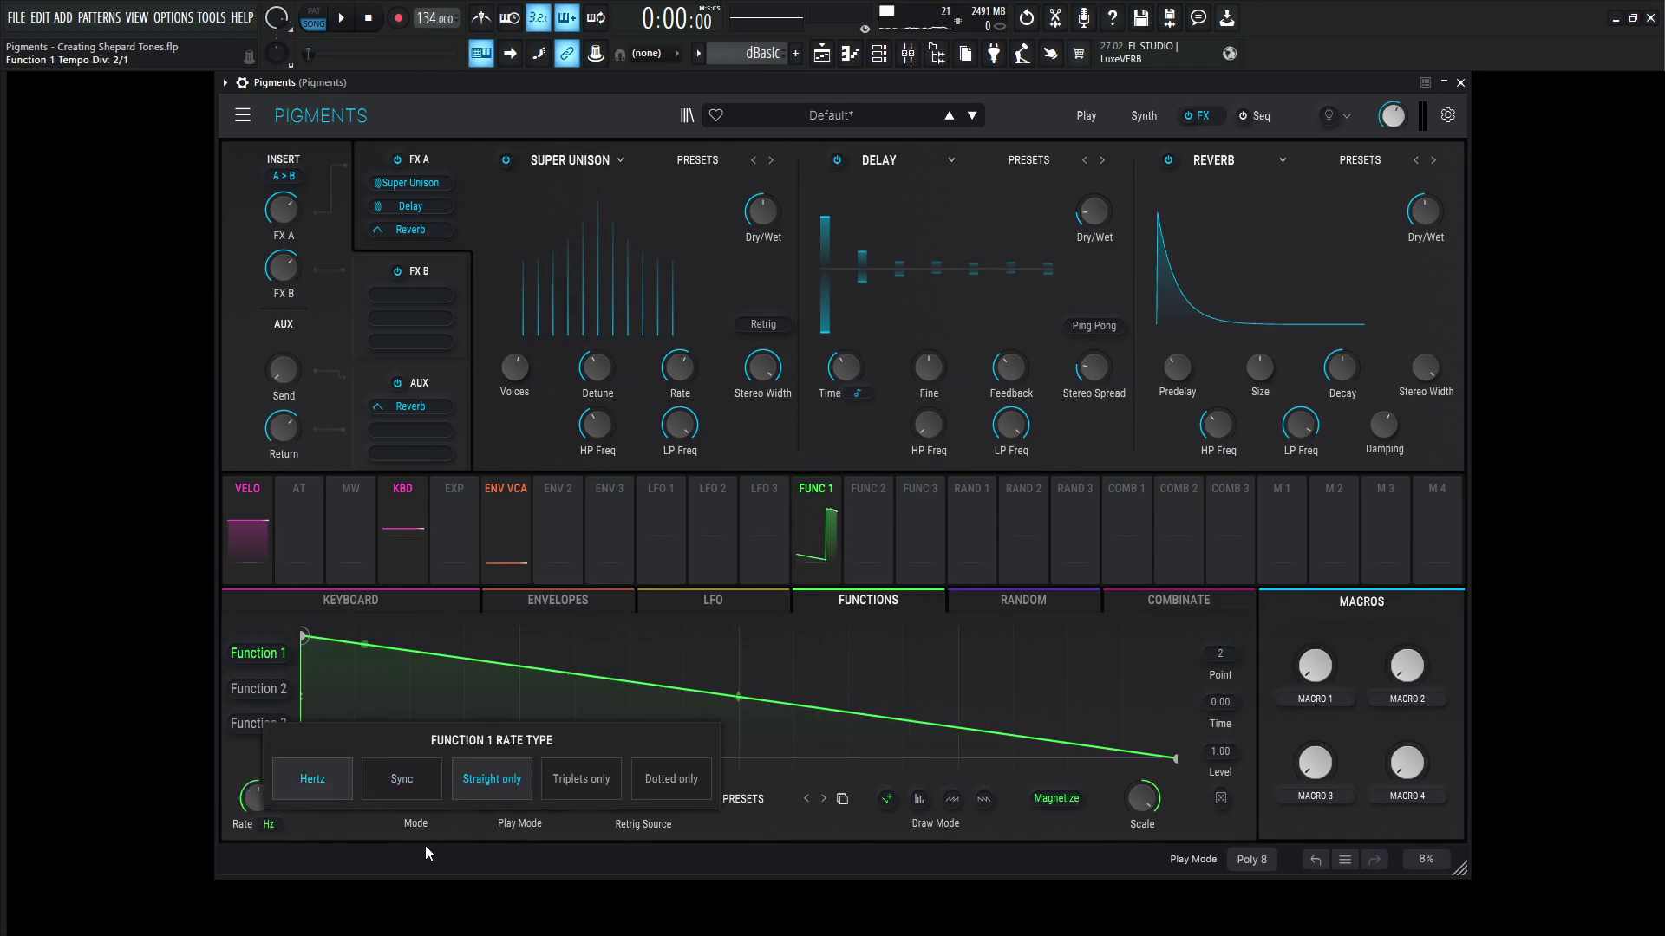
mouse_move(264, 808)
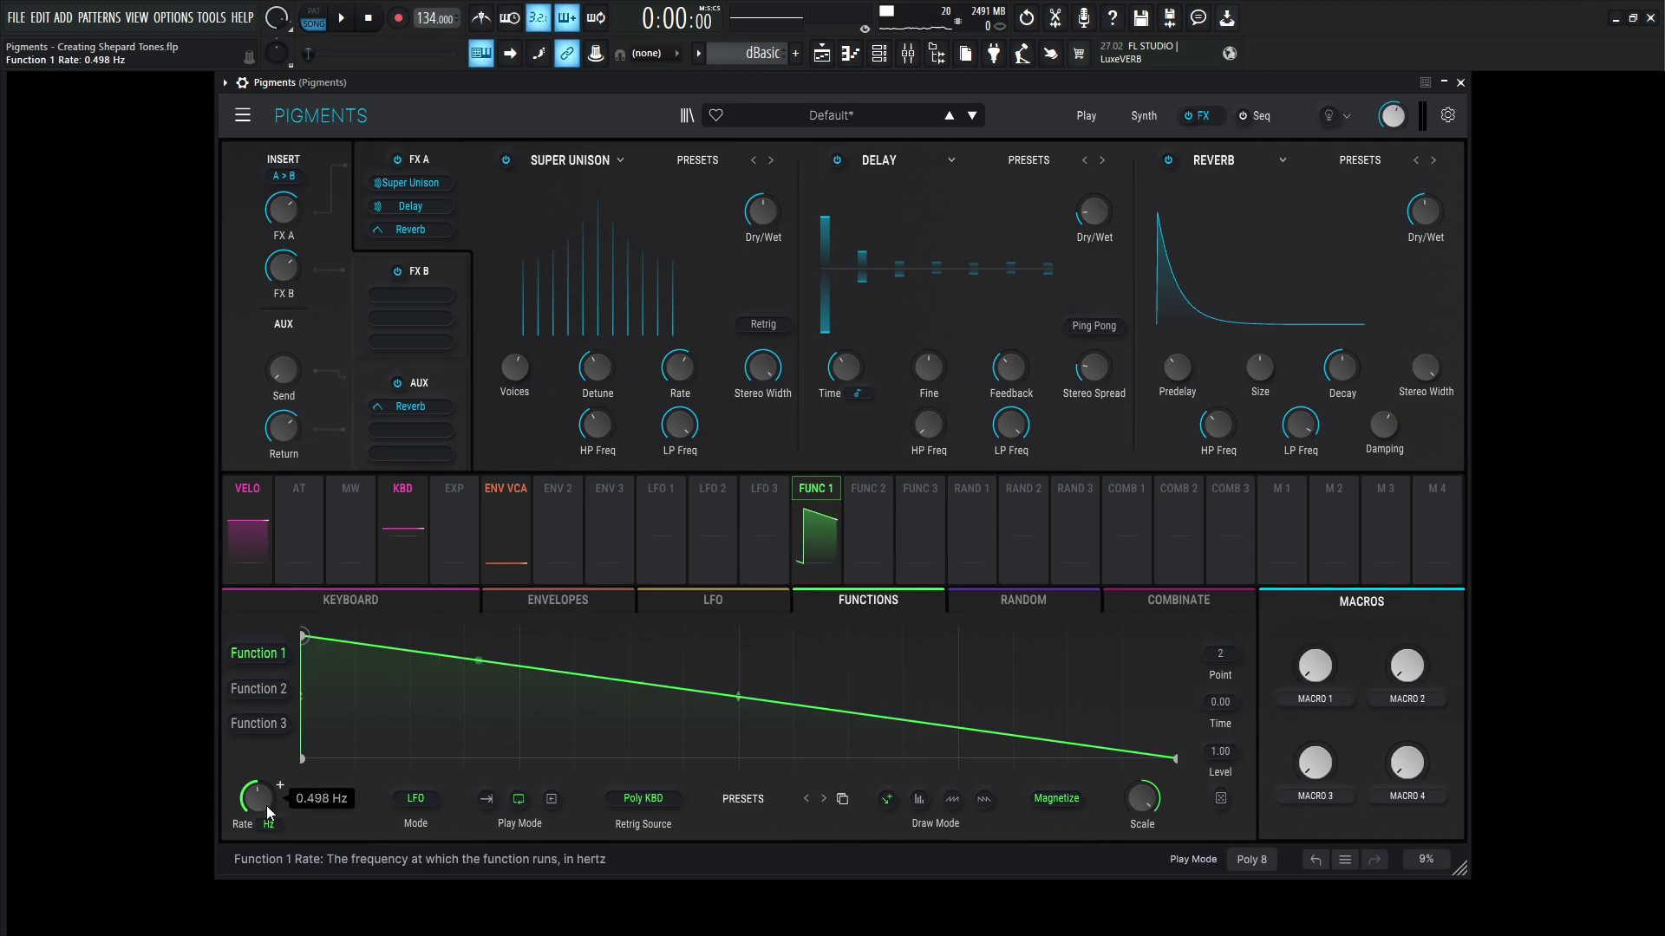
scroll(265, 811, down, 10)
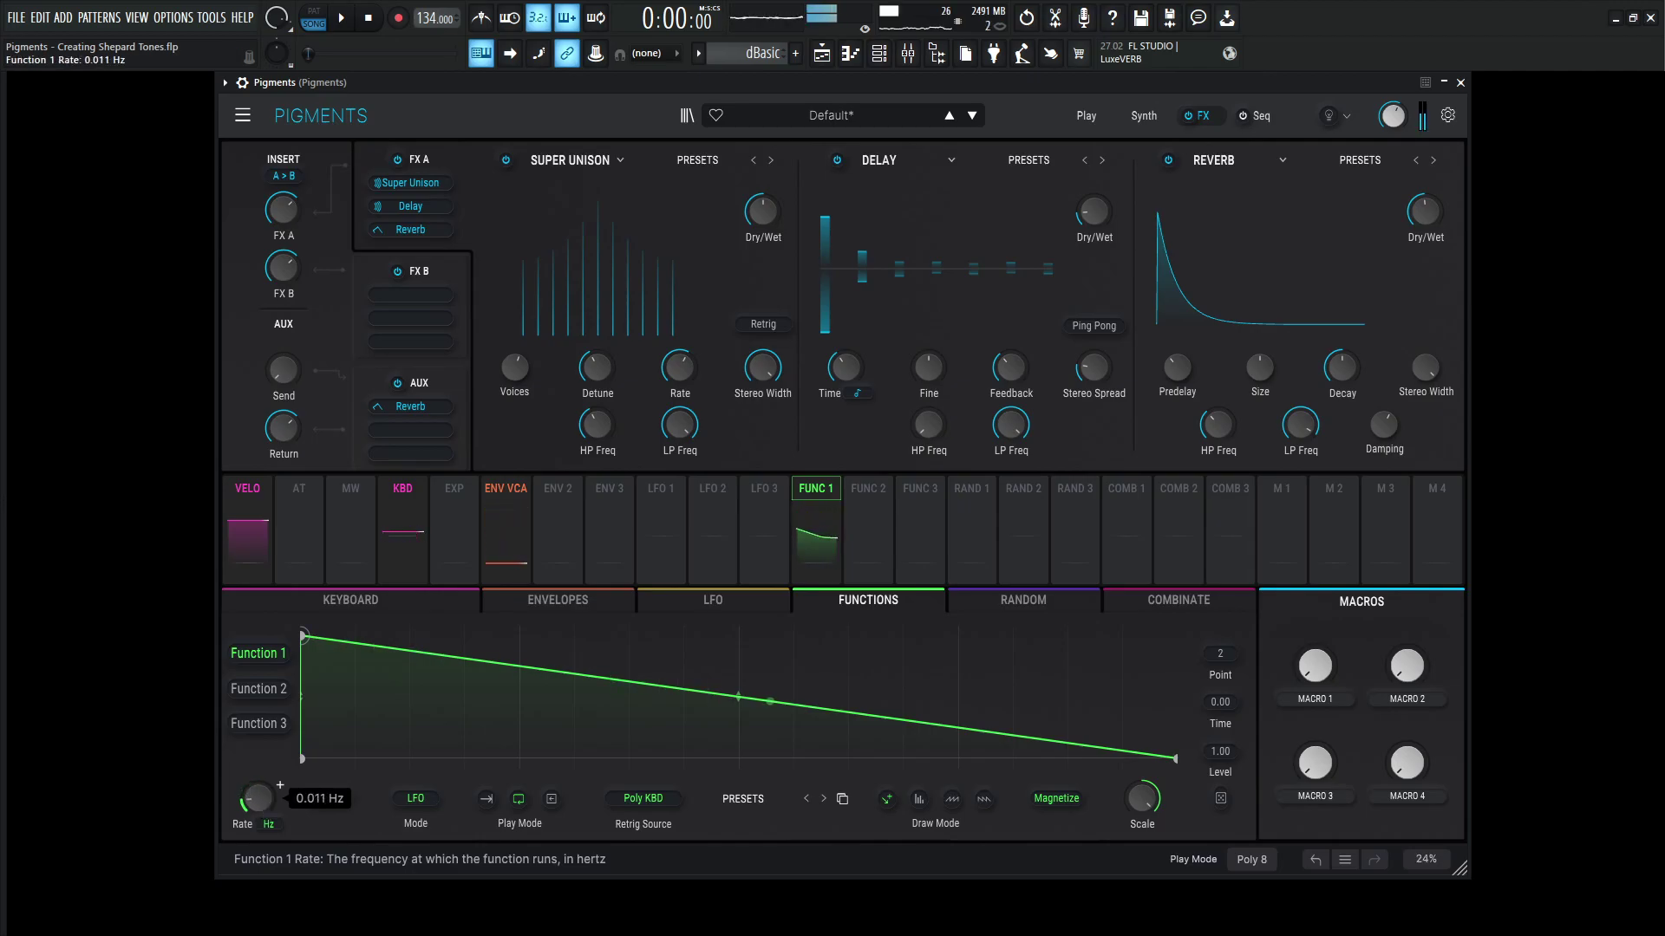
scroll(256, 799, up, 4)
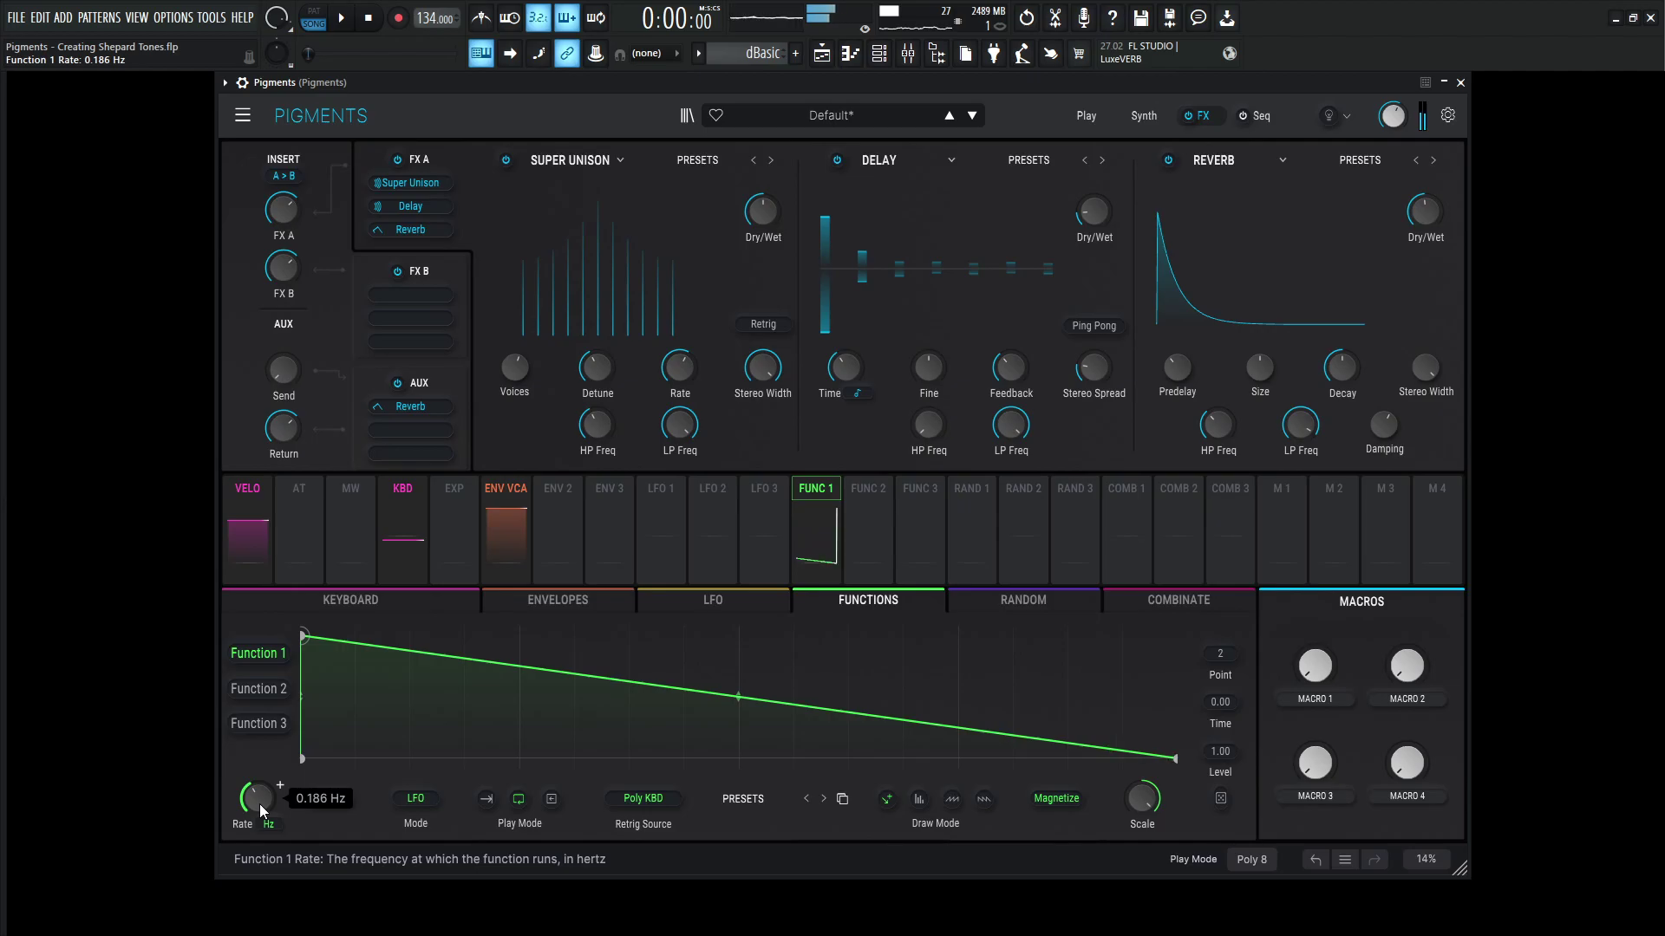
click(1142, 116)
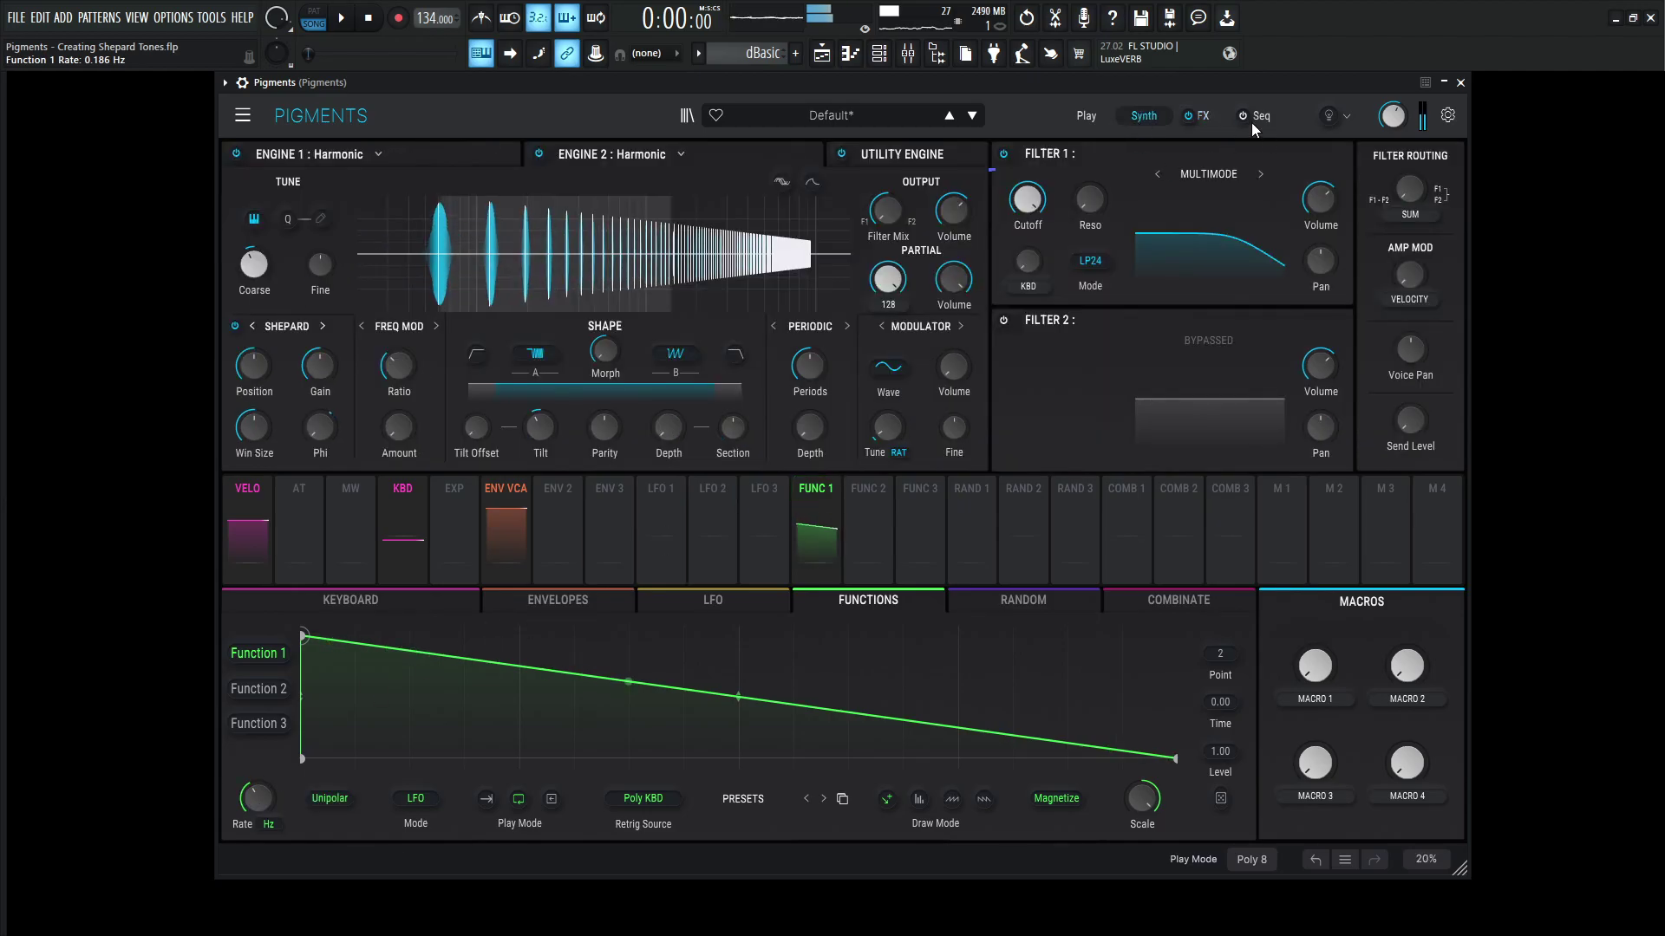
Step: Add a Chorus to the first slot of the FX B chain
click(1200, 116)
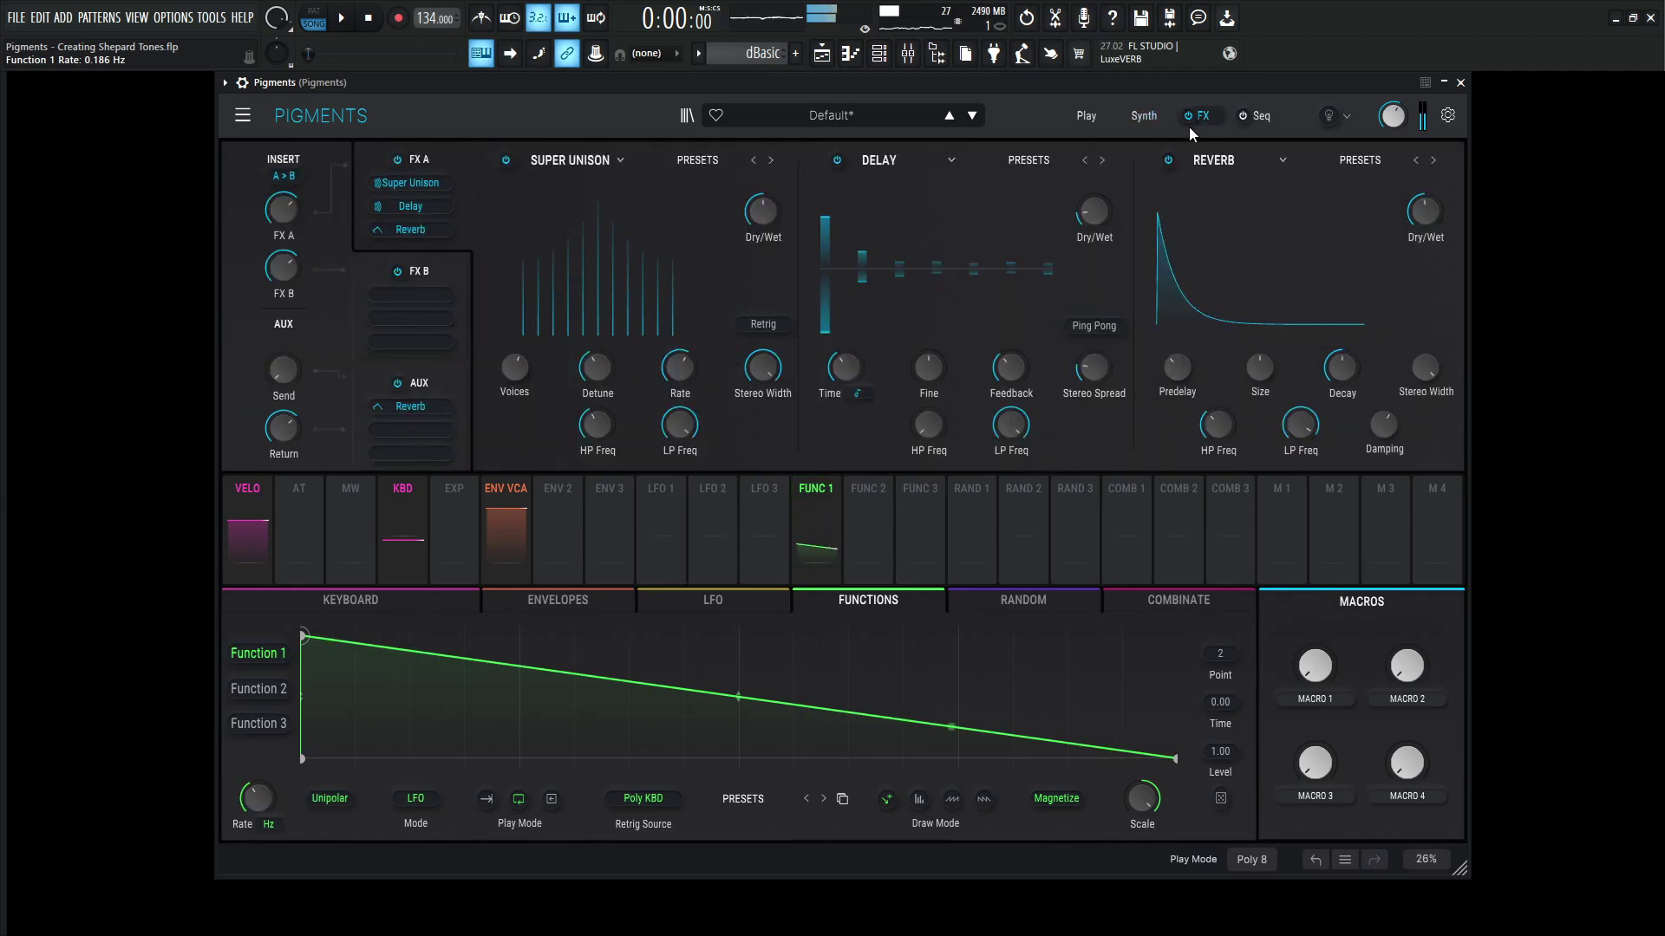
click(434, 282)
click(554, 171)
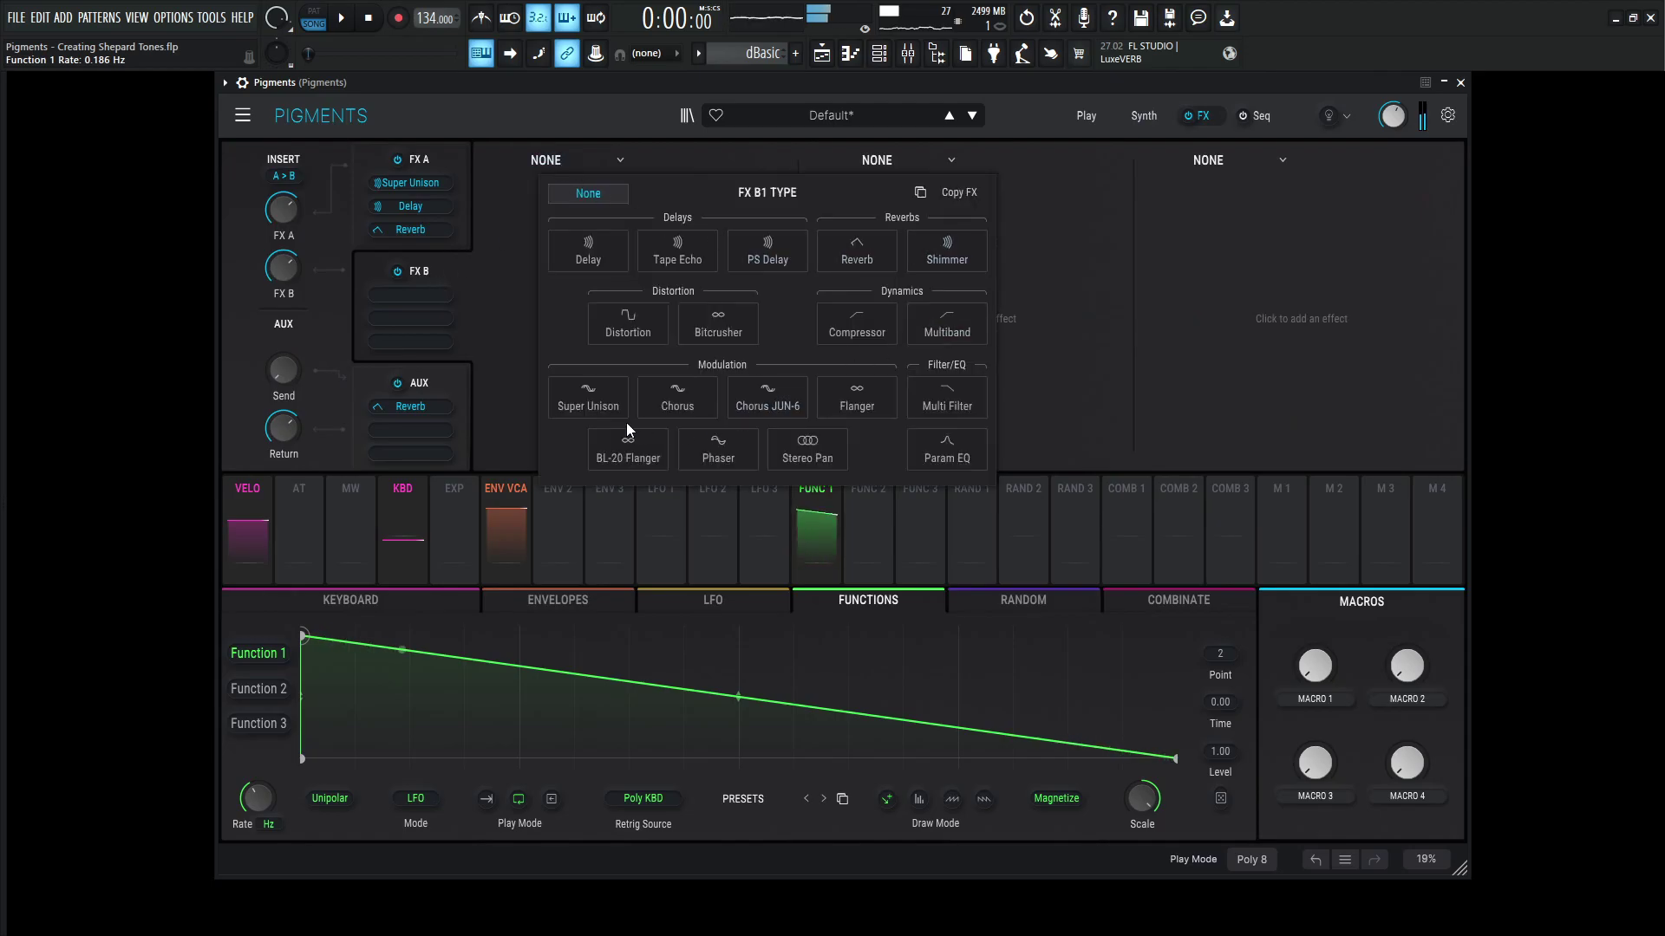
click(681, 409)
Step: Load the Chorus preset Reverb Like and lower its Dry/Wet to 14%
click(689, 160)
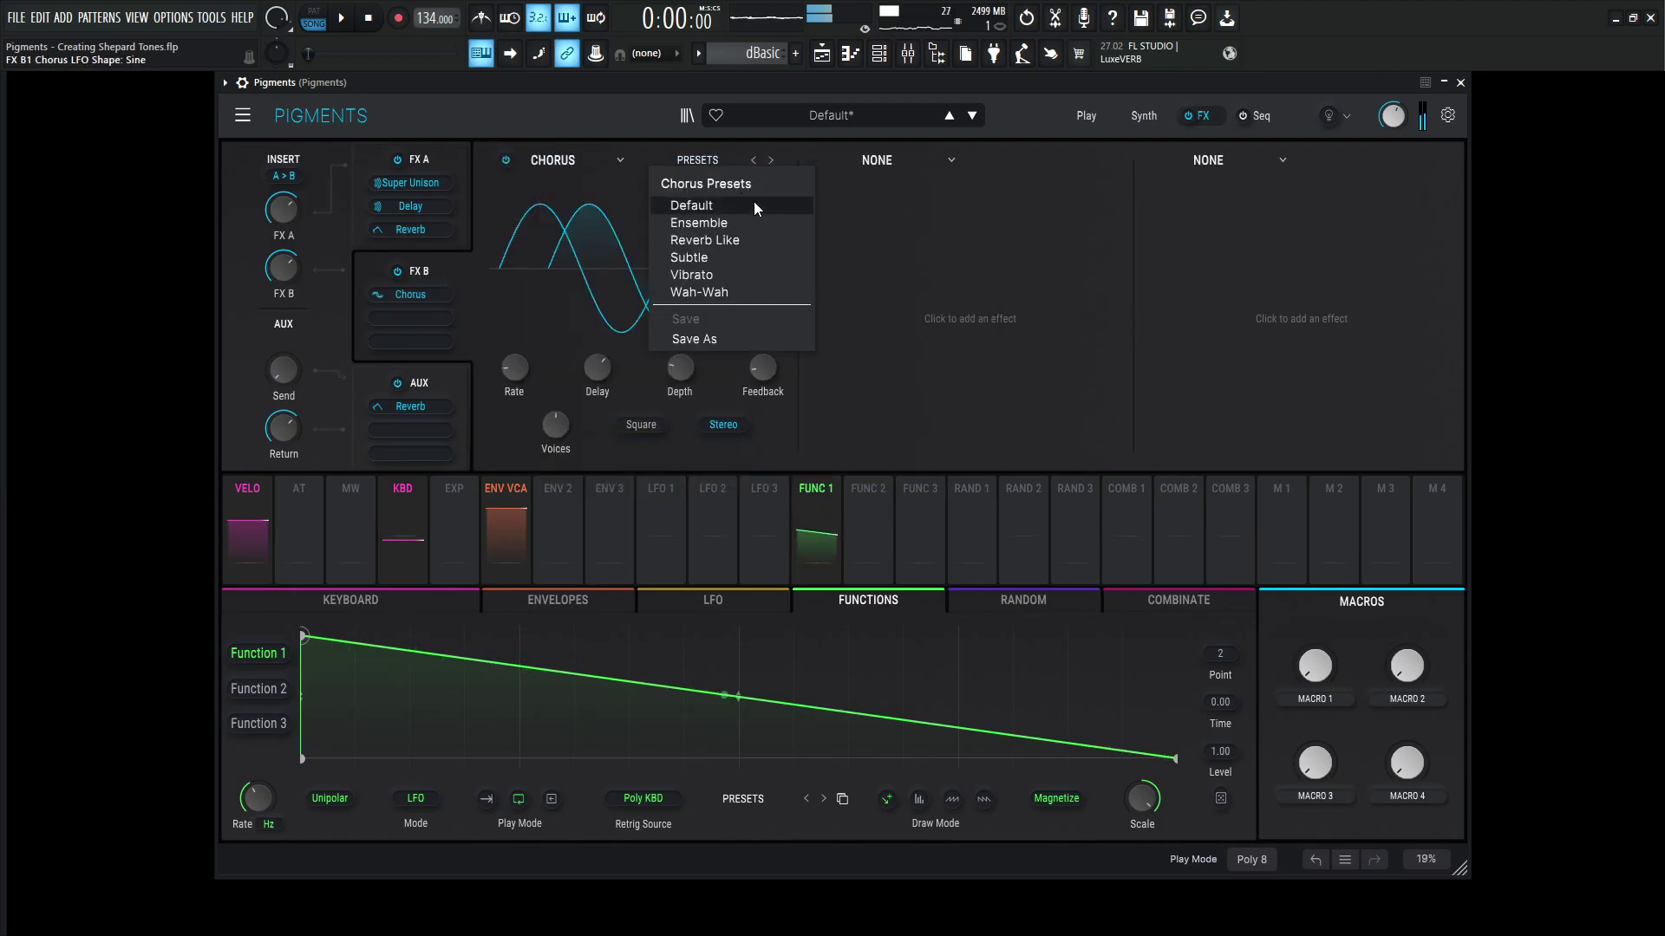
click(727, 241)
mouse_move(784, 198)
drag(762, 211, 766, 219)
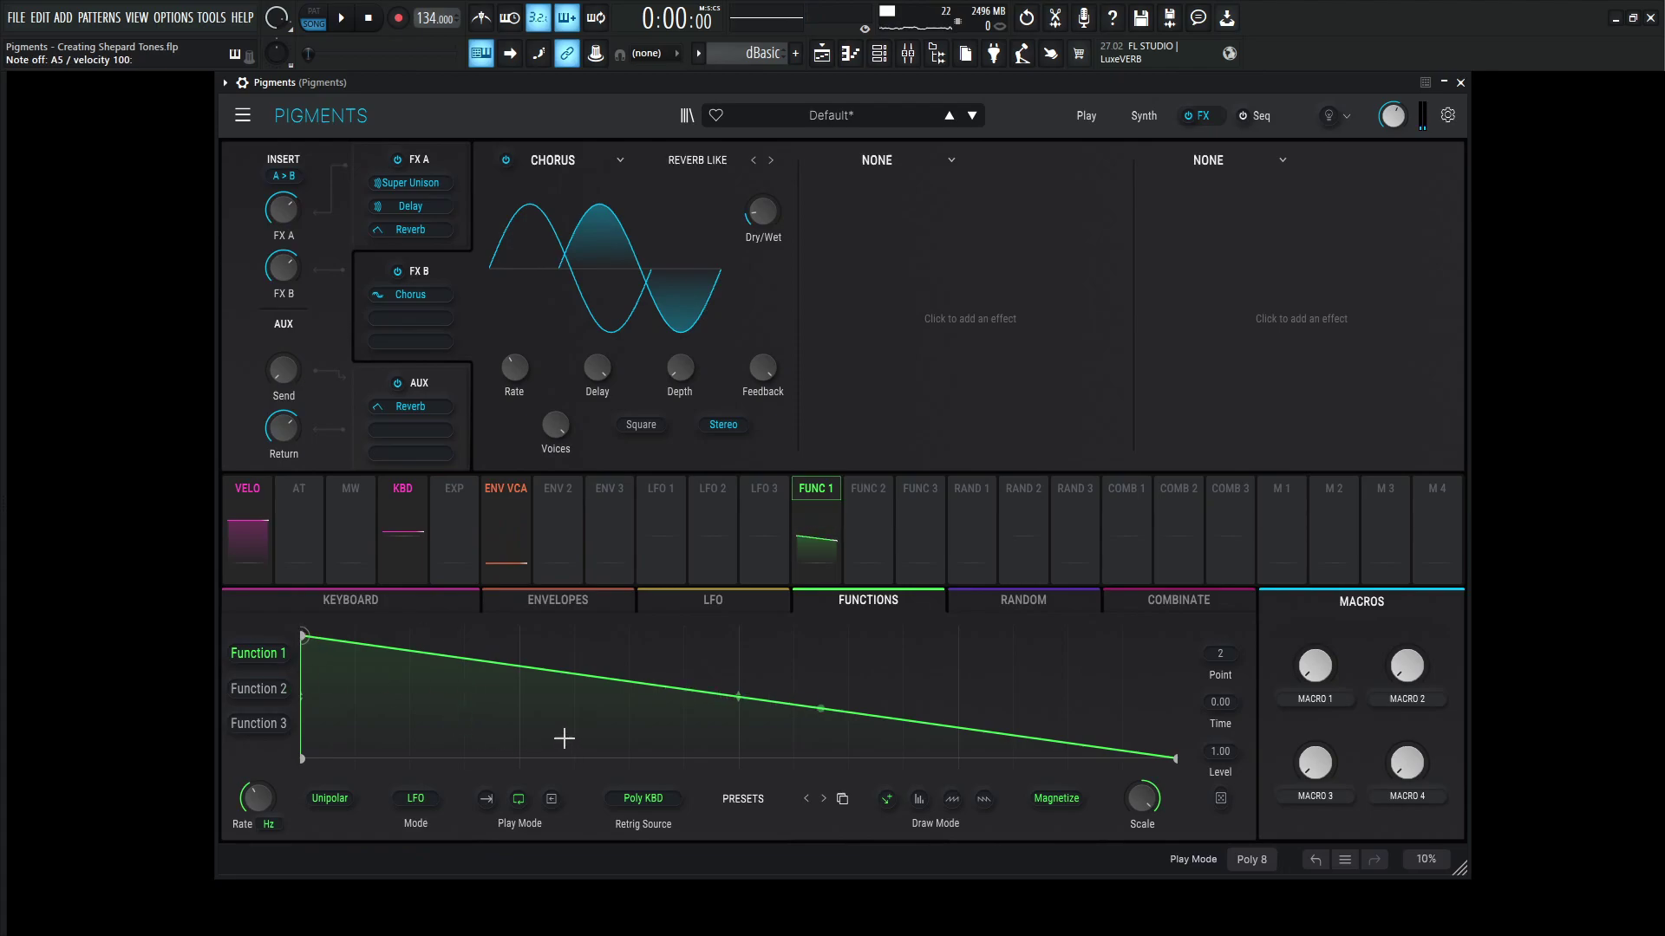
Step: Set Function 1 to Free Running play mode and return to the Synth page
click(551, 799)
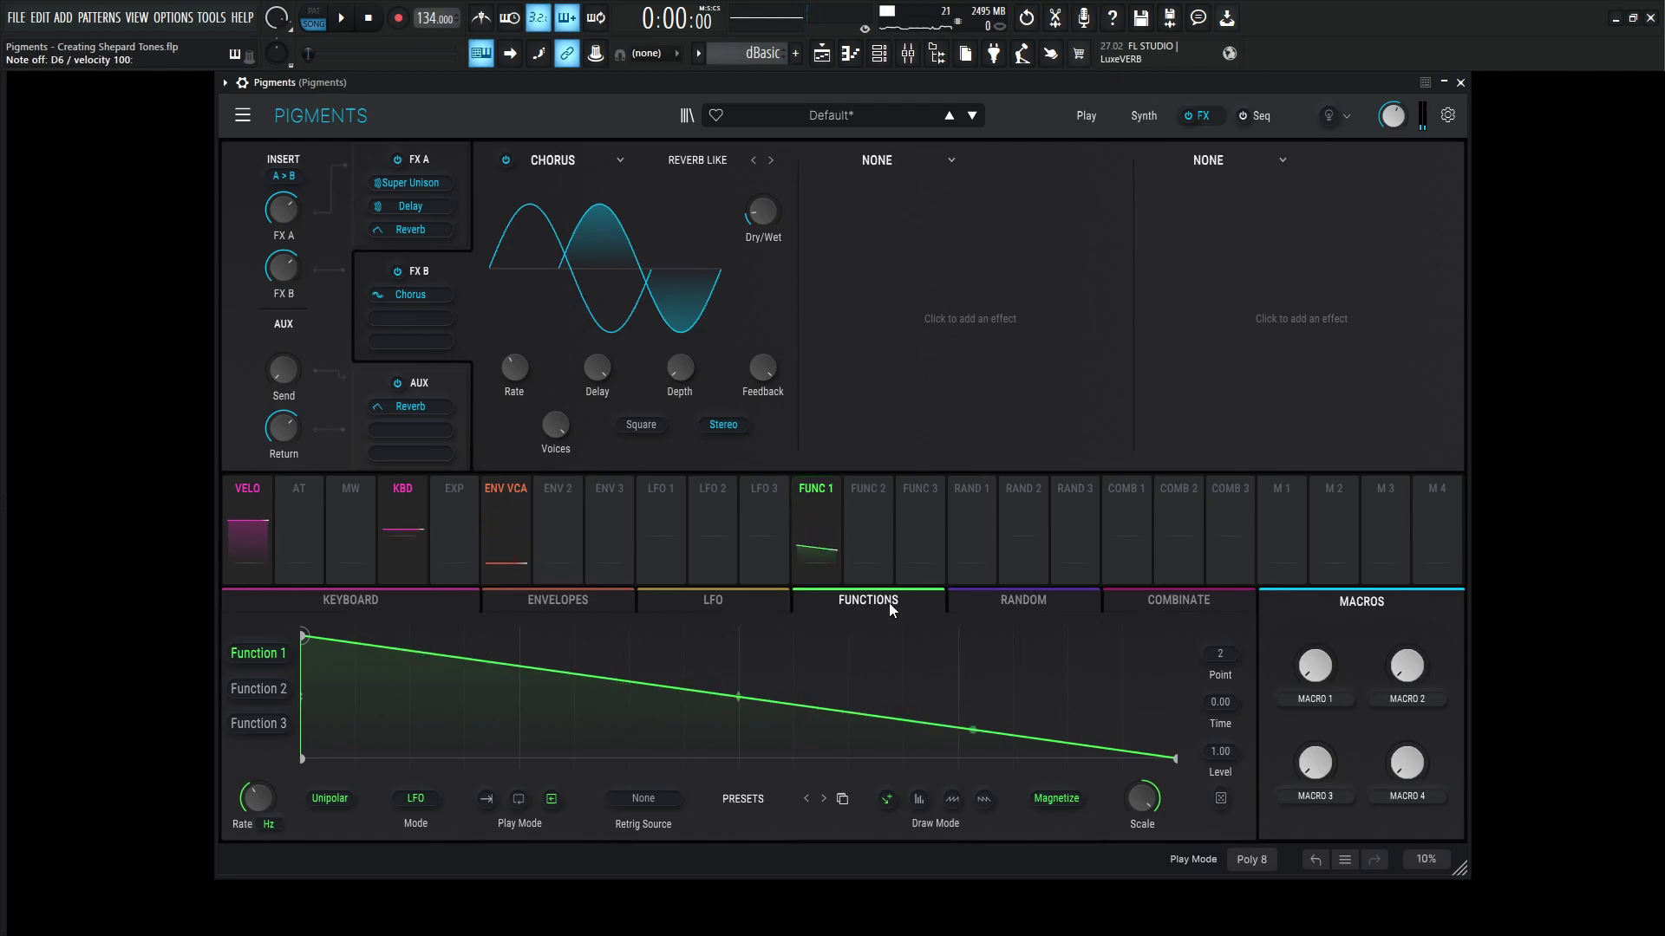
click(1144, 116)
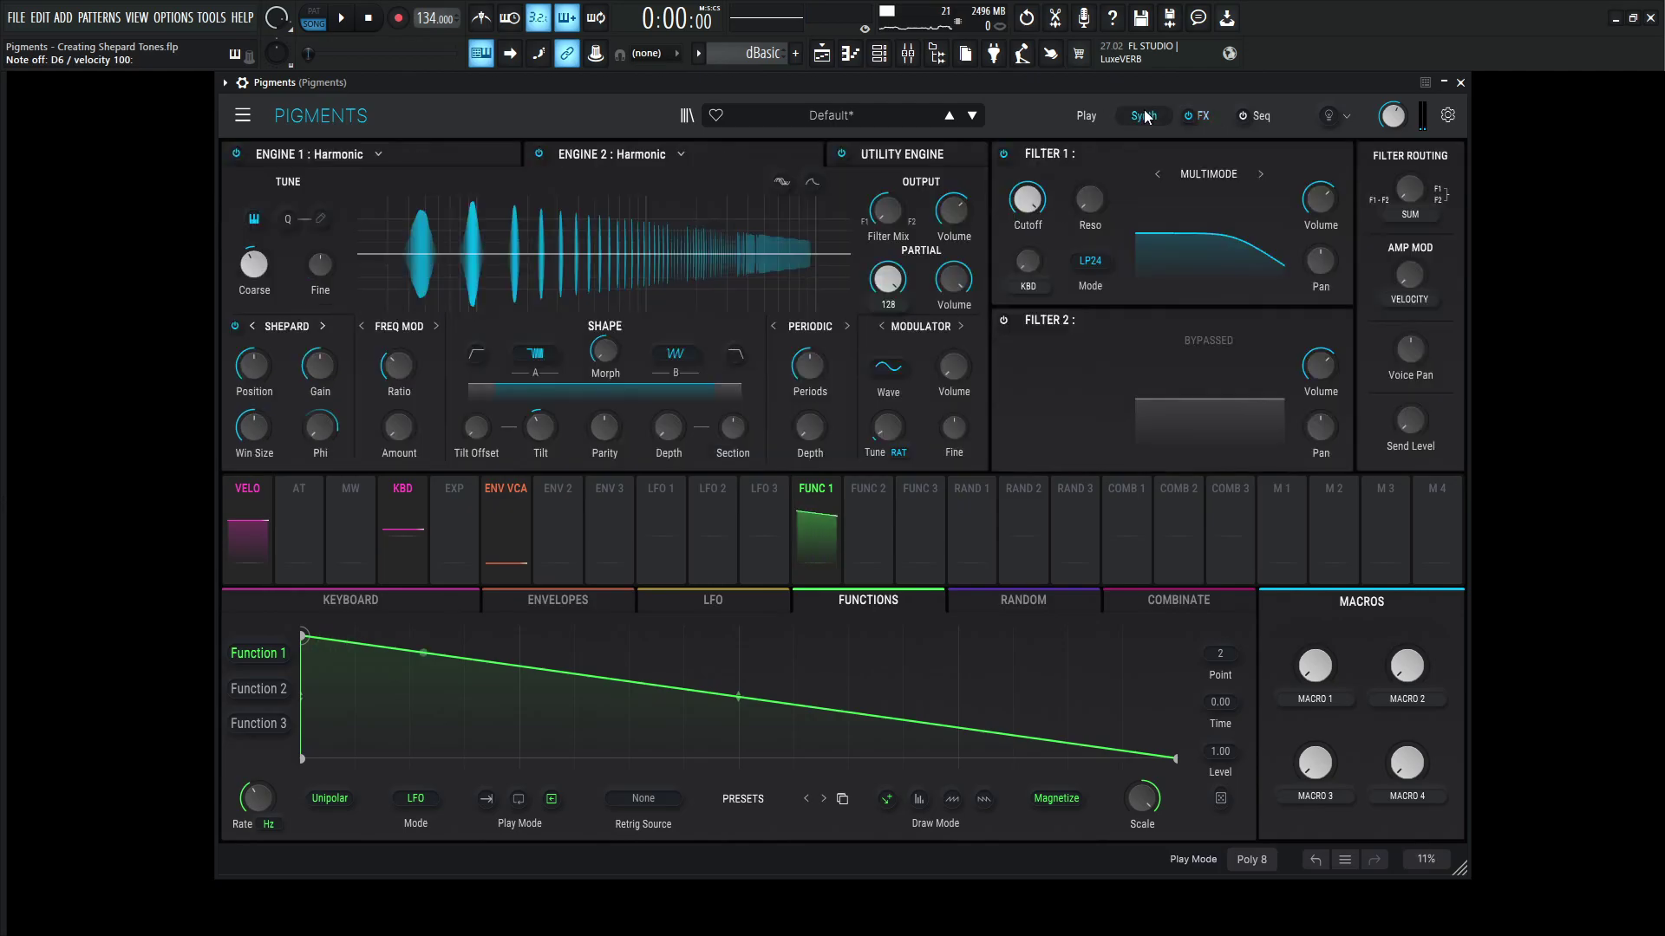